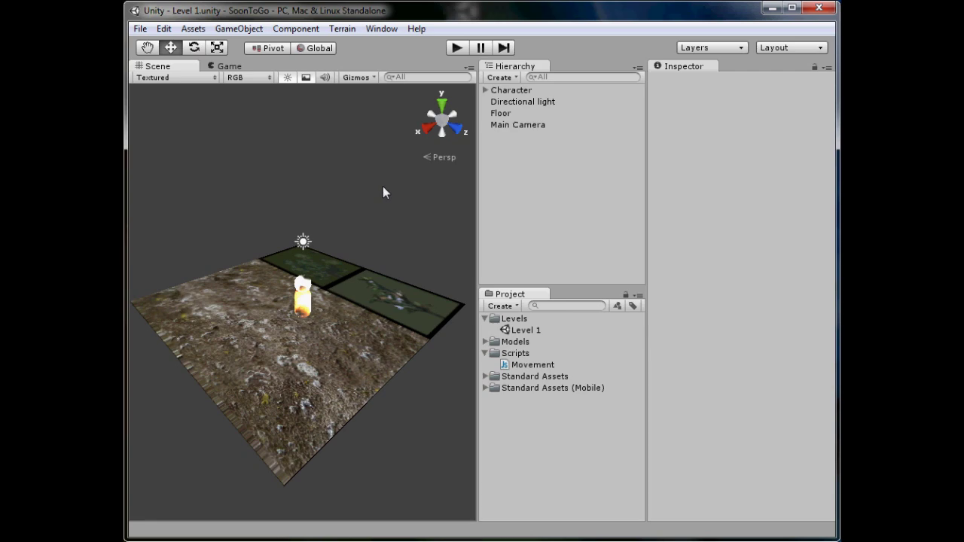
Step: Play-test Level 1 to view the character on the floor, and stop the playback
scroll(373, 199, up, 5)
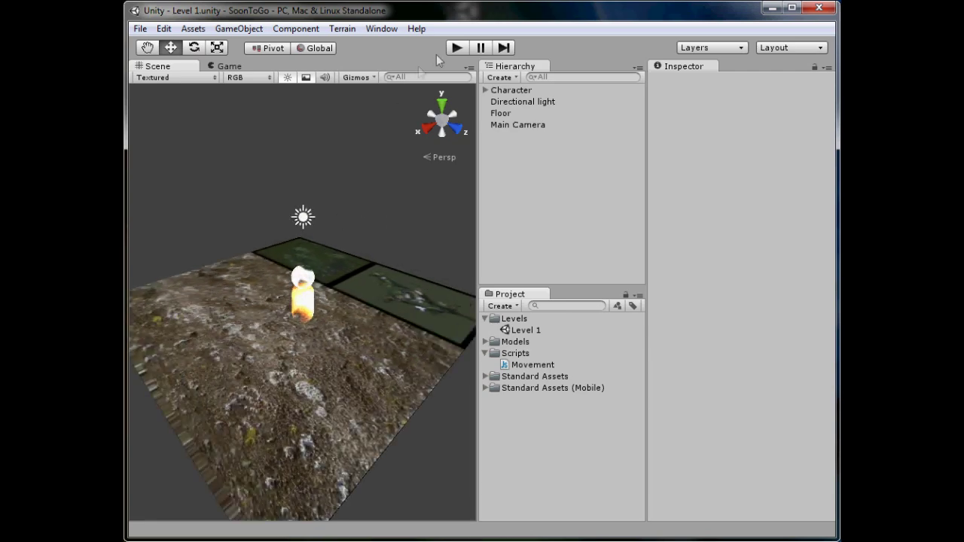
click(457, 50)
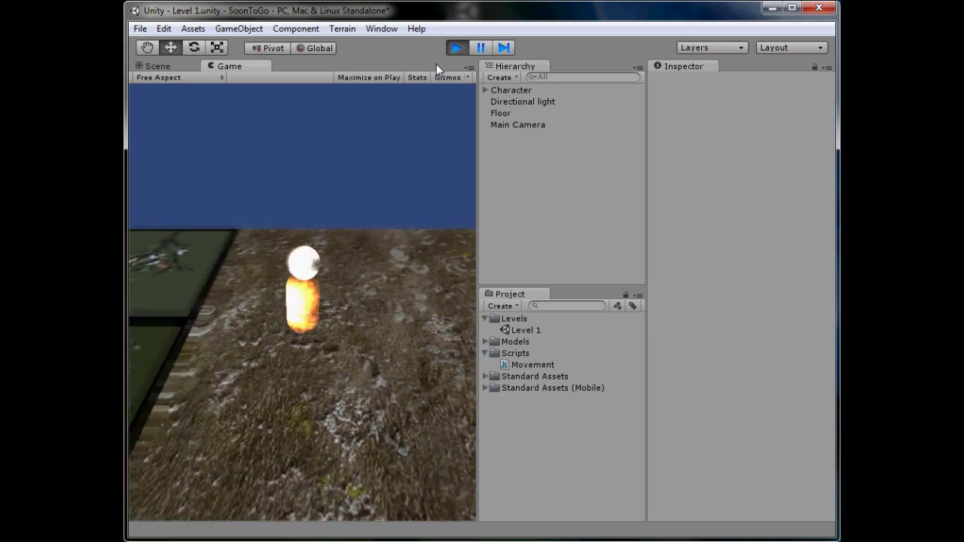
click(453, 48)
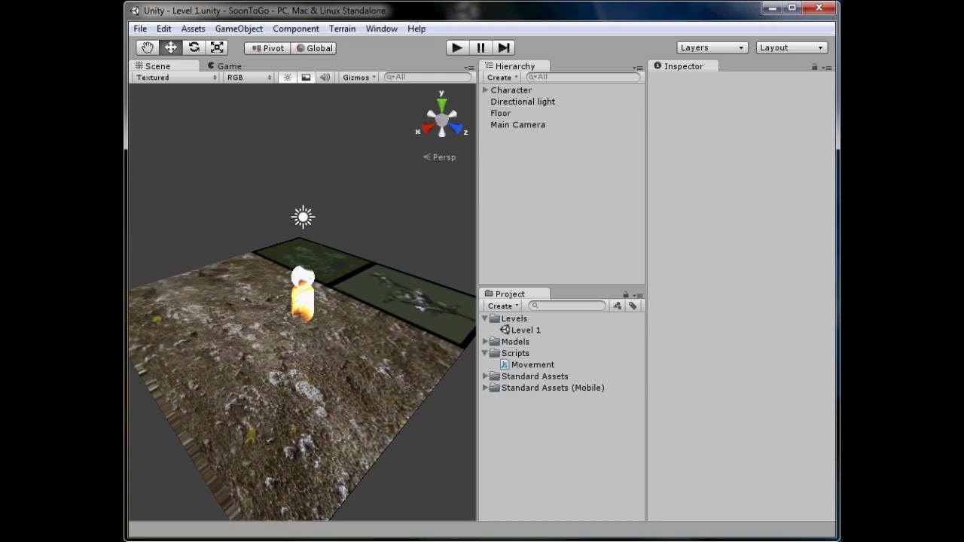
Step: Show the SoonToGo project's files in Windows Explorer and bring the whole folder window into view
key(alt+Tab)
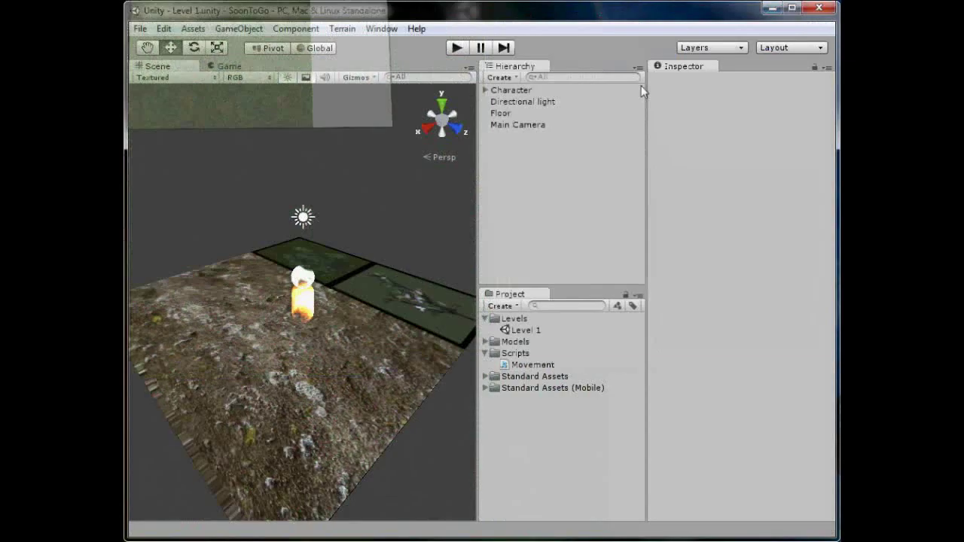
right_click(523, 418)
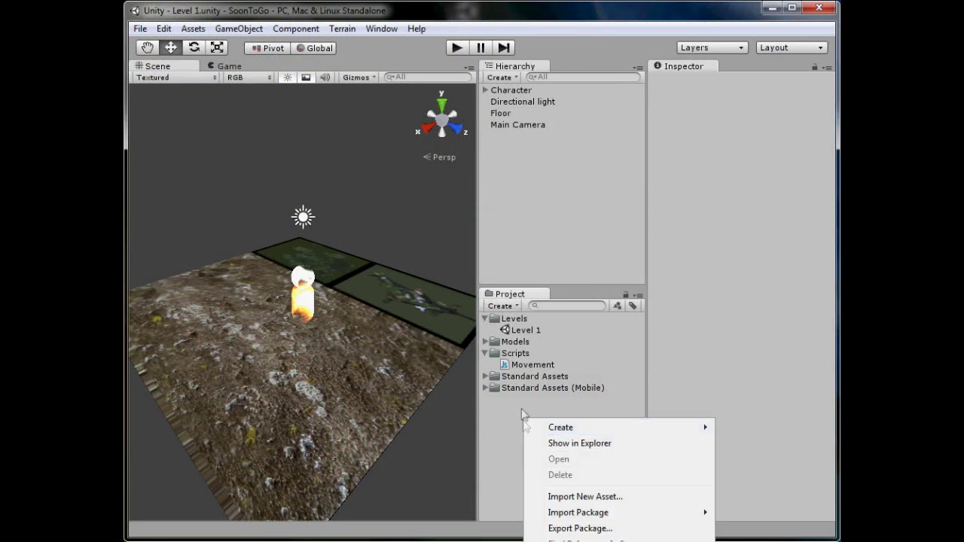
click(520, 415)
right_click(536, 428)
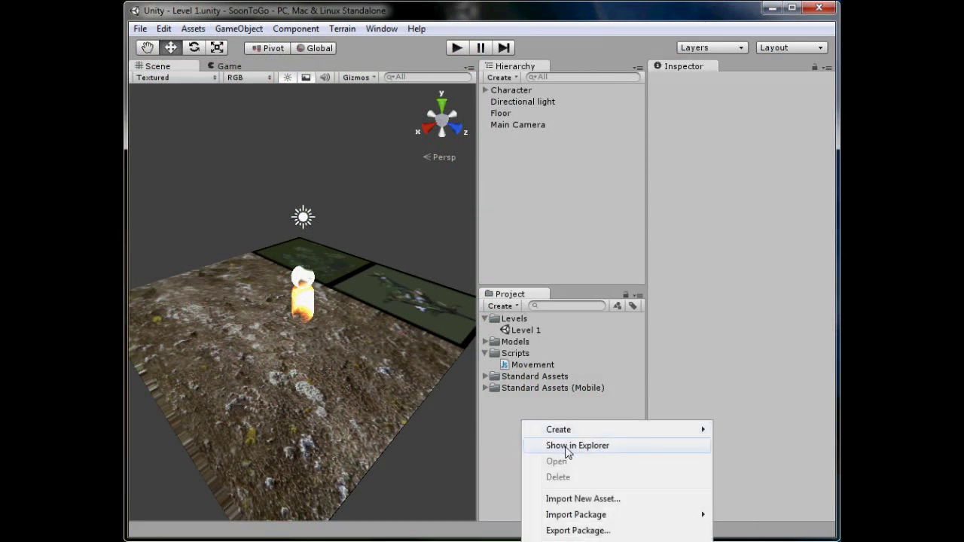
click(564, 447)
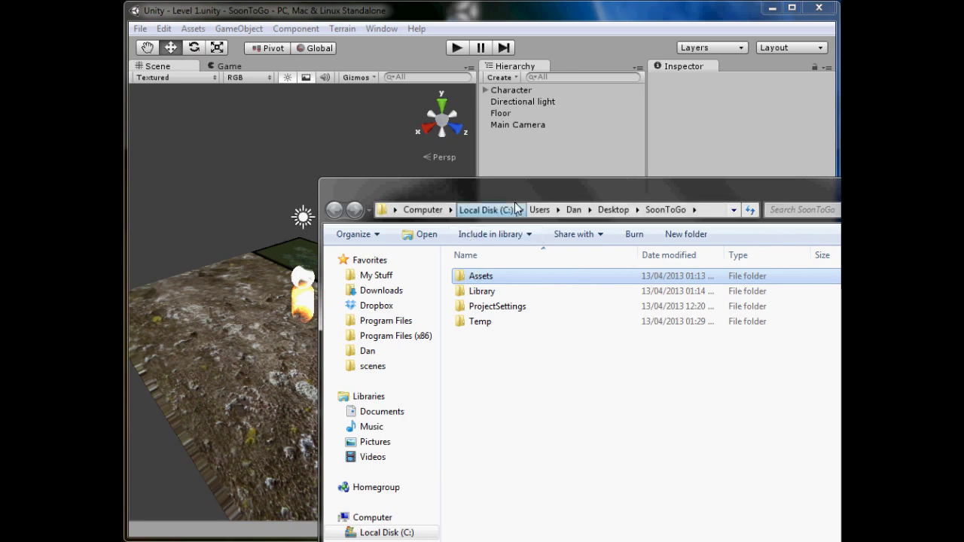
drag(504, 196, 357, 50)
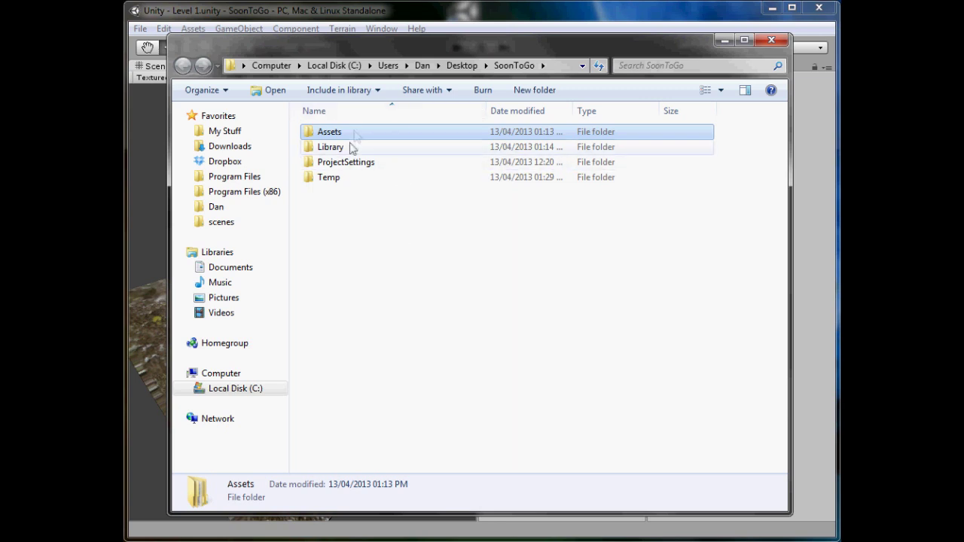
Step: Open the project's Assets folder in the file browser, leaving none of its subfolders selected
drag(369, 235, 339, 144)
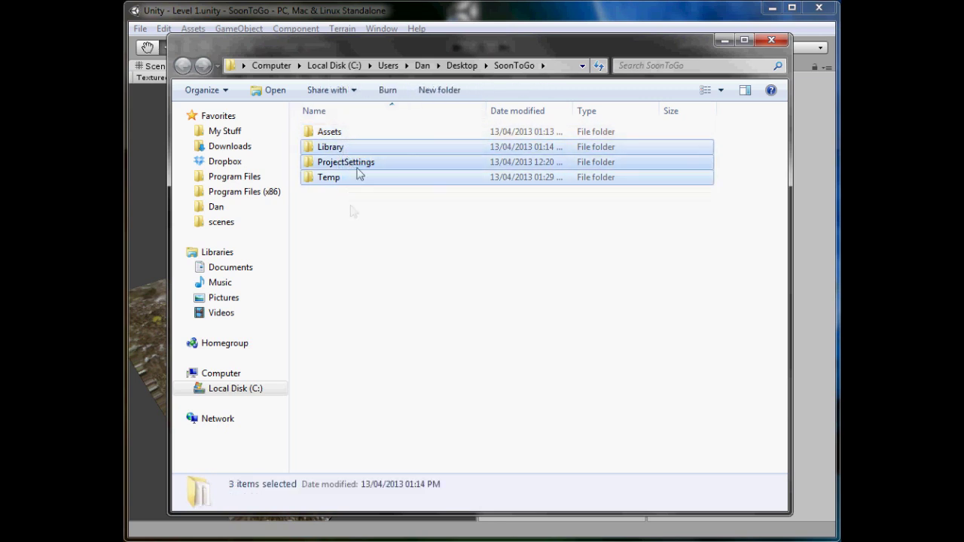
double_click(354, 174)
key(BackSpace)
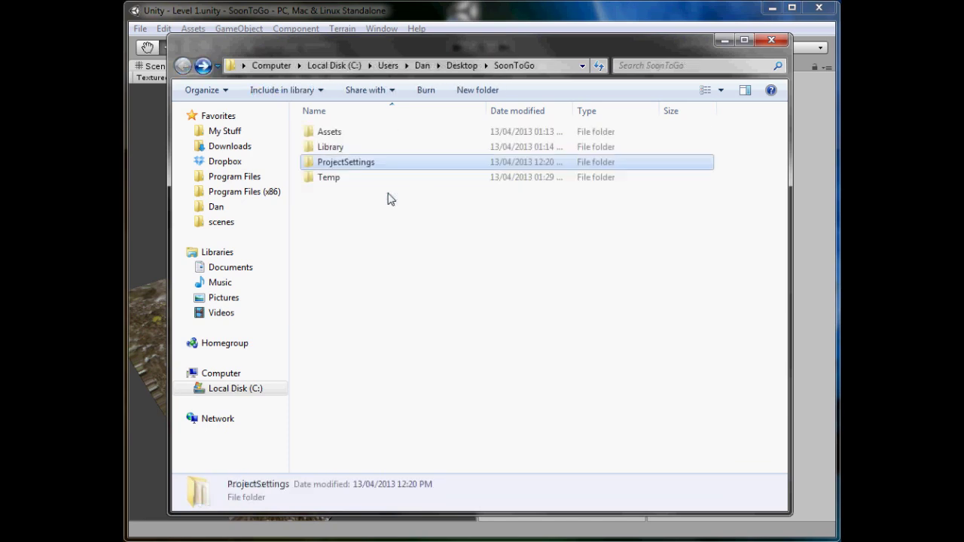
key(Up)
key(Up)
key(Return)
drag(463, 354, 407, 46)
click(488, 66)
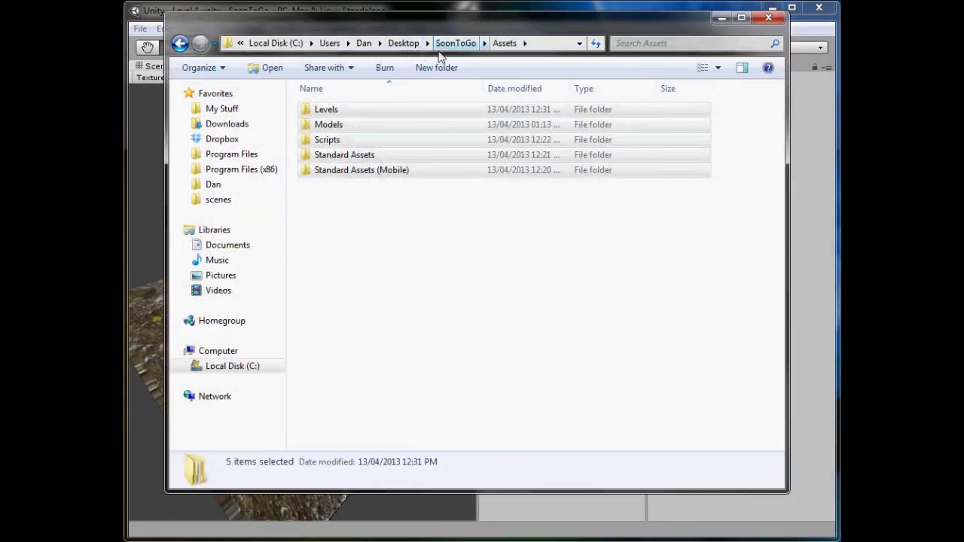
click(487, 213)
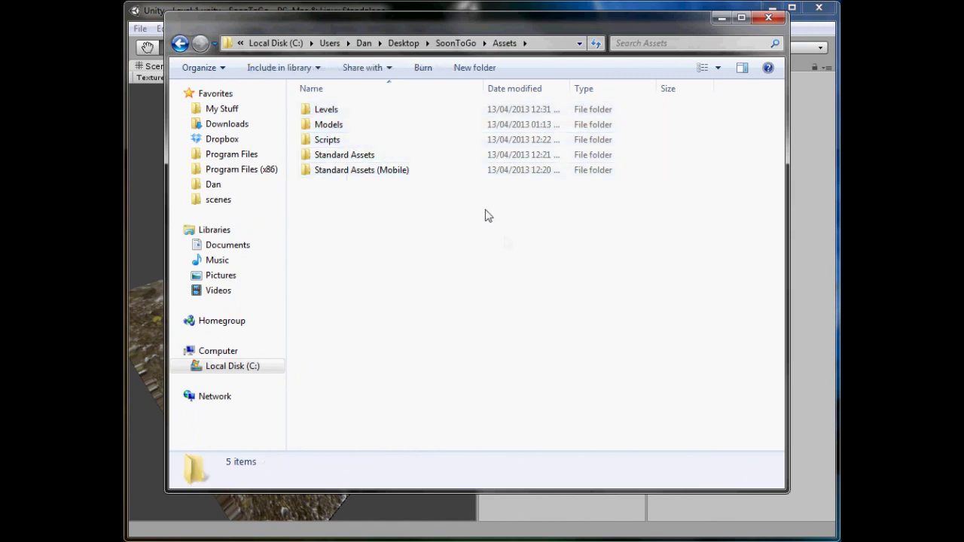
Step: Create a new folder named Textures inside Assets and open it
click(481, 68)
text(Textures)
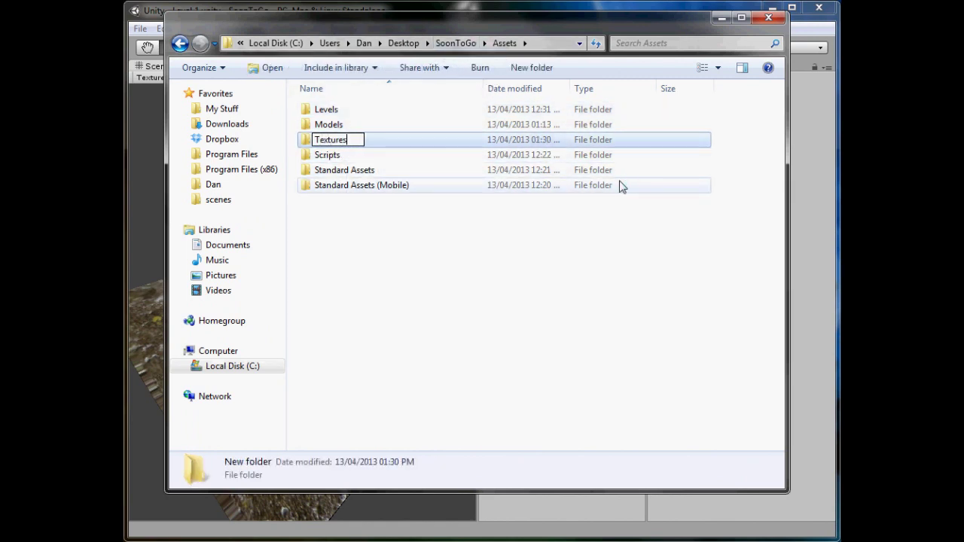
key(Return)
double_click(622, 187)
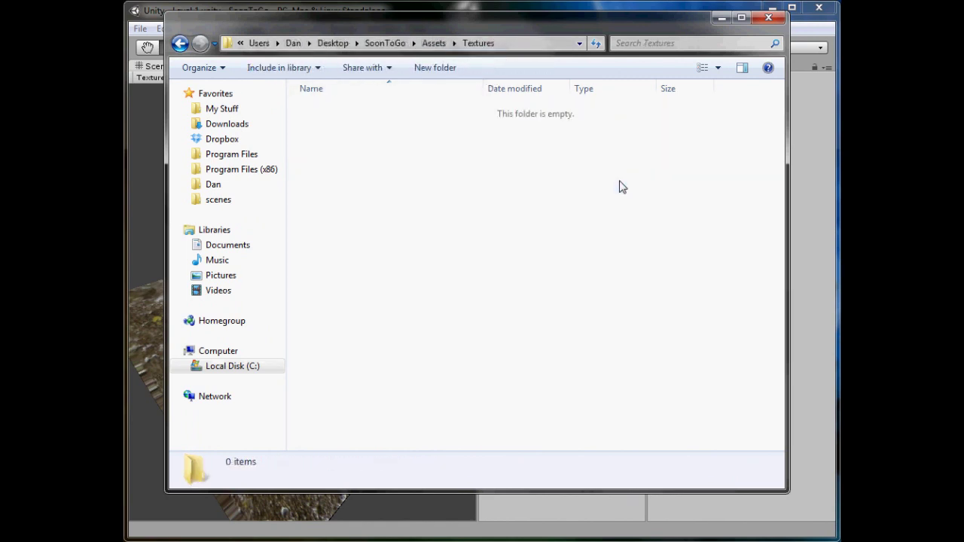
Step: Copy the full path of the empty Textures folder
drag(471, 198, 567, 339)
click(516, 43)
key(ctrl+c)
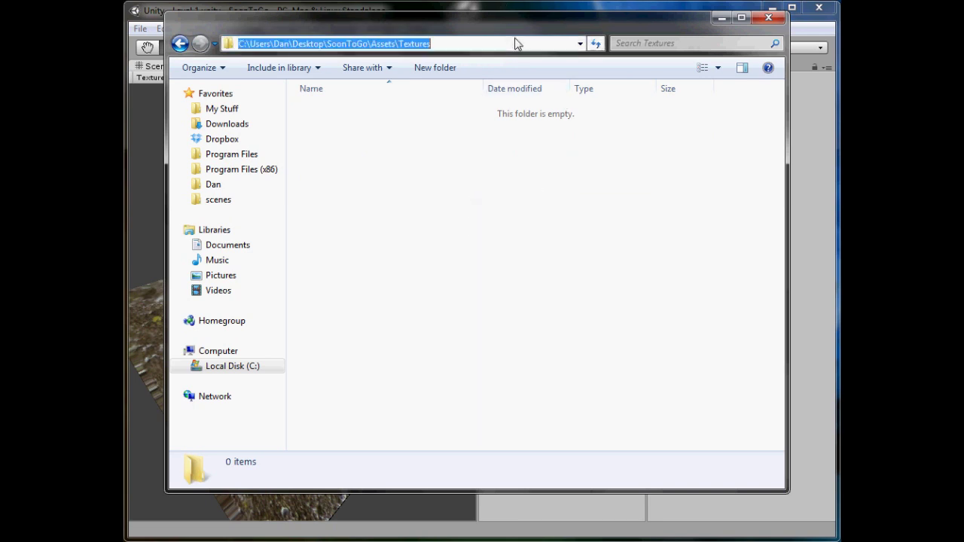
click(625, 272)
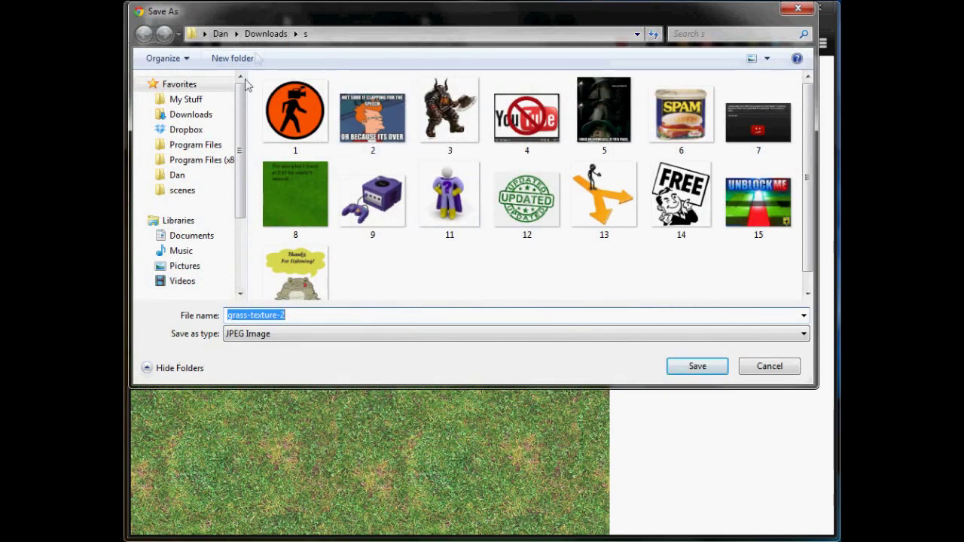
Step: Save the browser's grass image into the copied Textures folder path as Grass_Texture
click(351, 34)
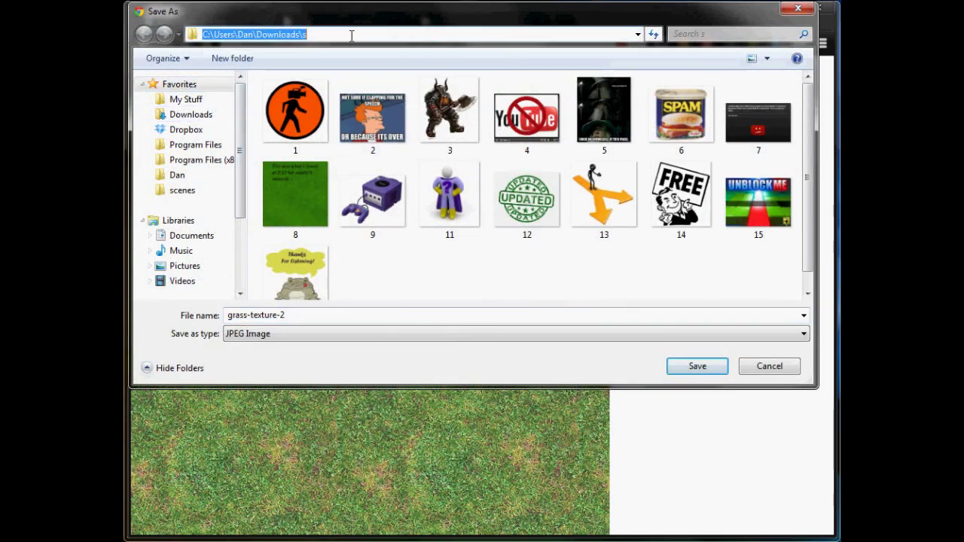
key(ctrl+v)
key(Return)
click(297, 314)
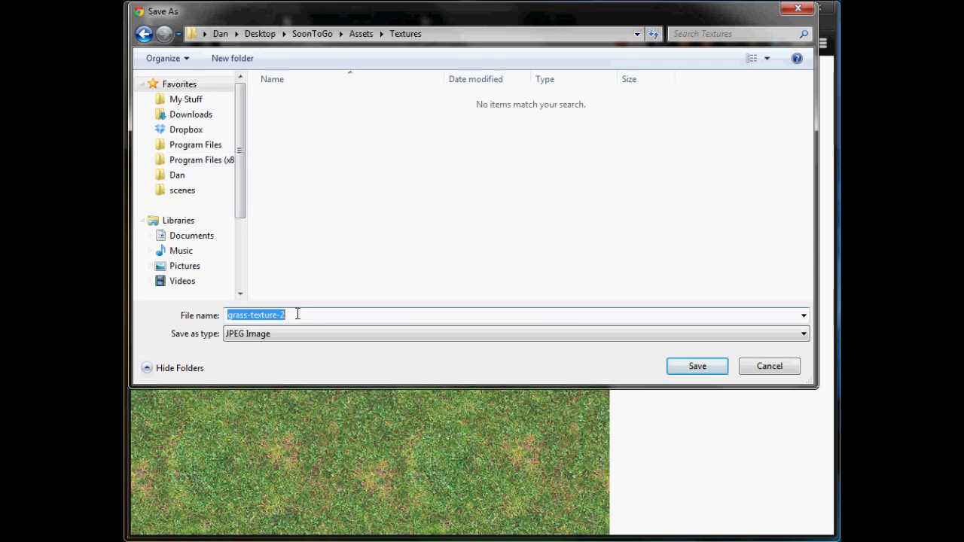
text(Gr)
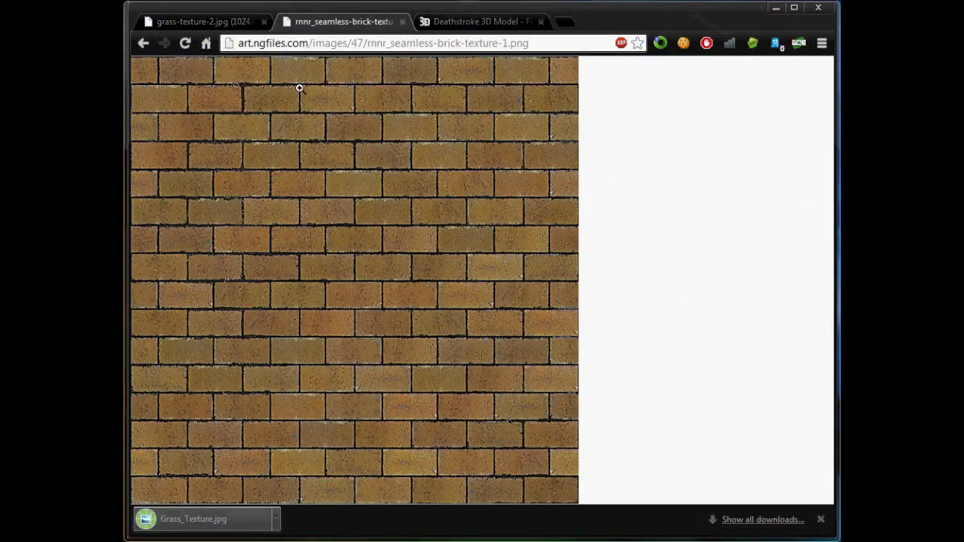
Step: Save the seamless brick image into the Textures folder as Wall_Texture and close the grass image page
right_click(382, 170)
click(418, 185)
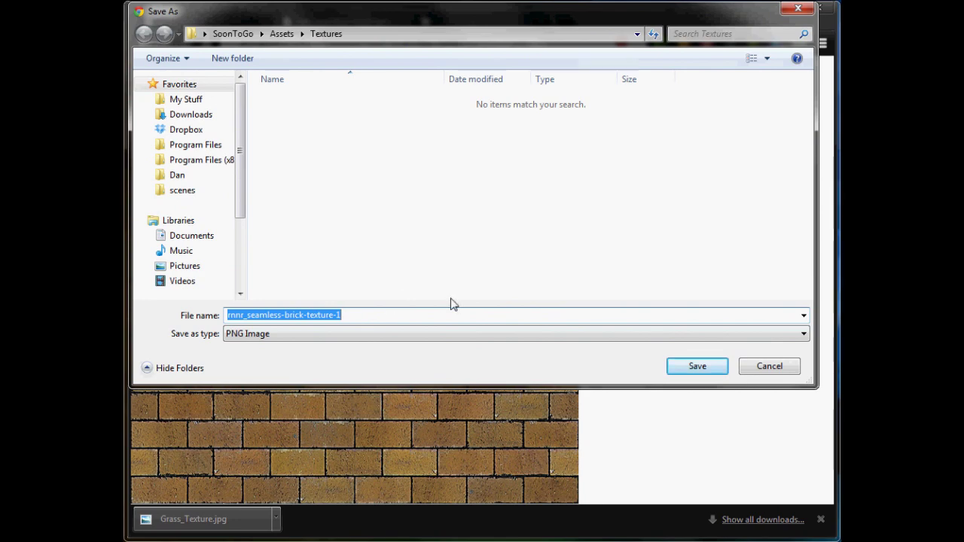
text(Wal)
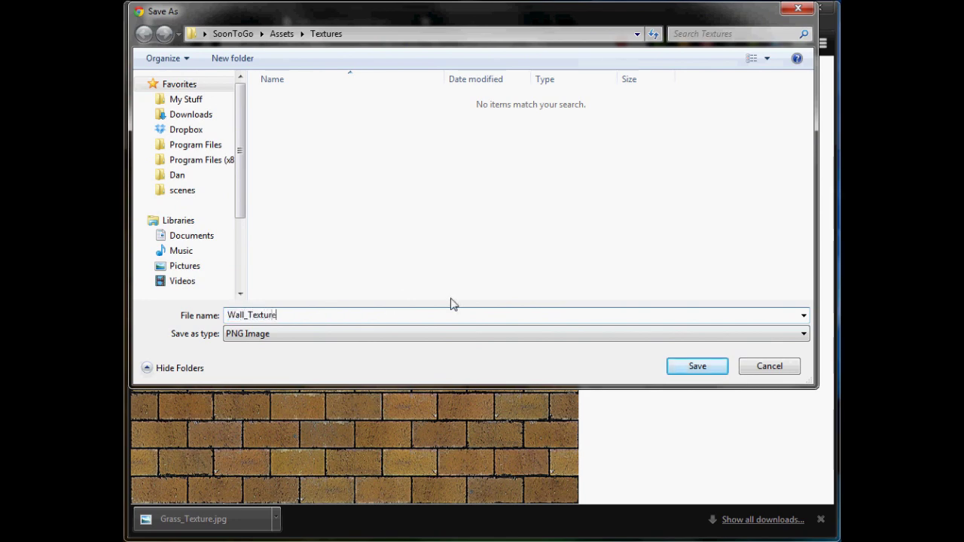
text(l_Texture)
key(Return)
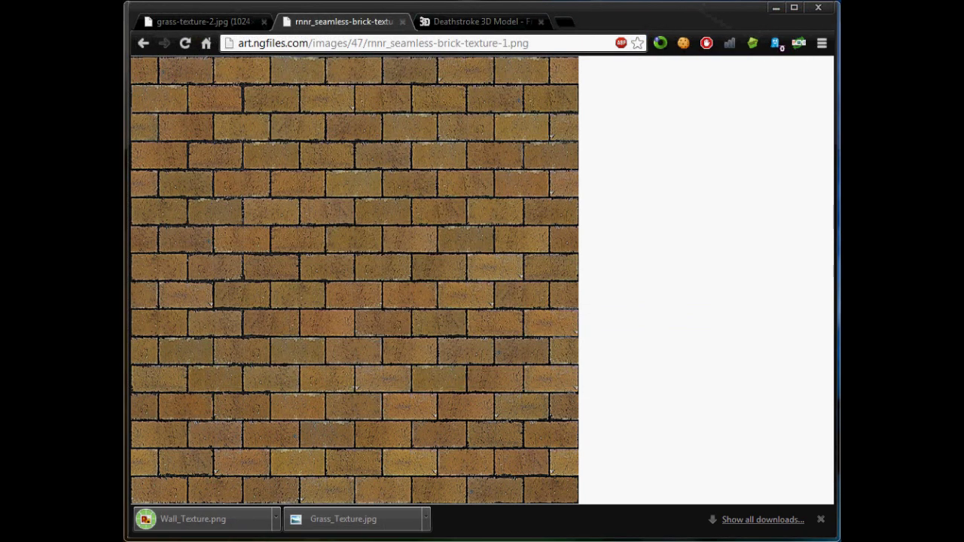
click(265, 22)
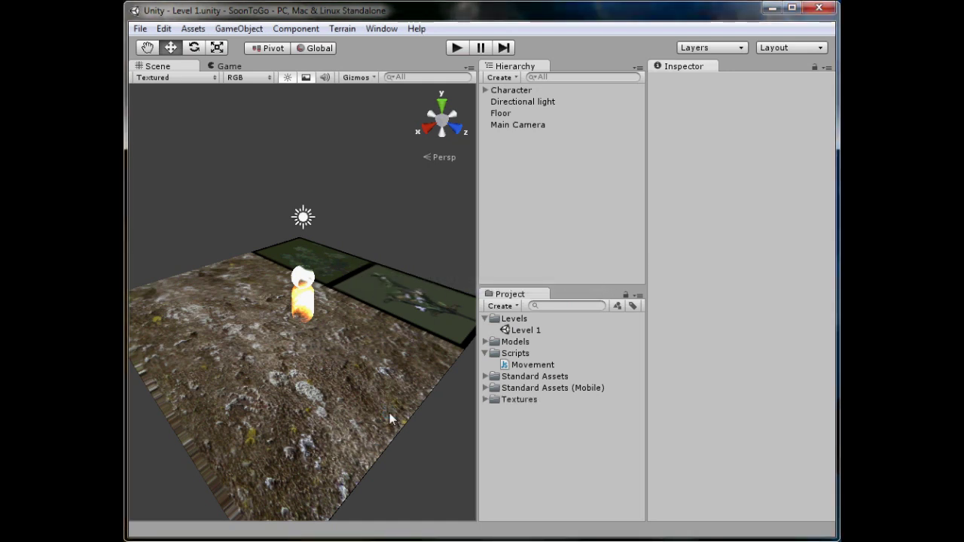
Step: In Unity, expand the Textures folder and apply Grass_Texture to the Floor in the scene
click(486, 399)
click(519, 399)
click(531, 411)
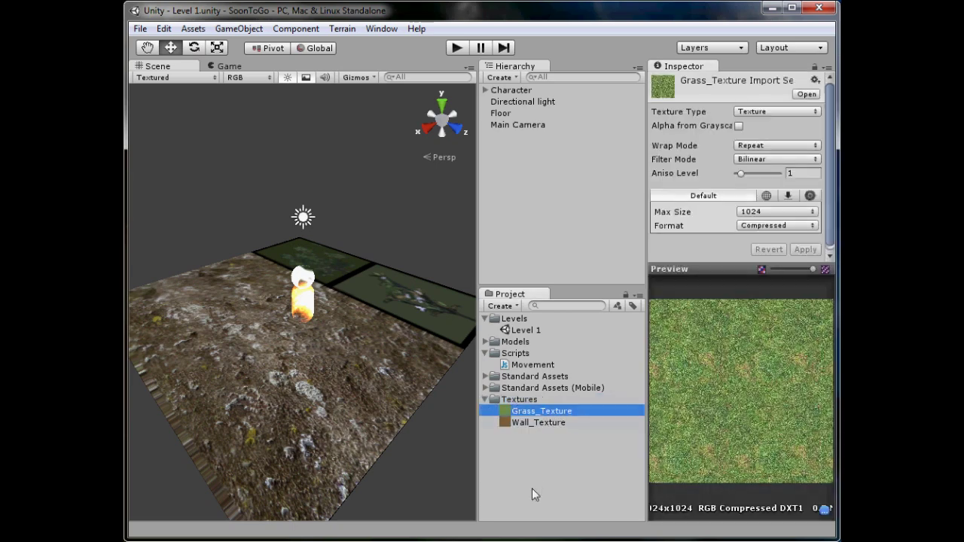
click(532, 489)
click(370, 352)
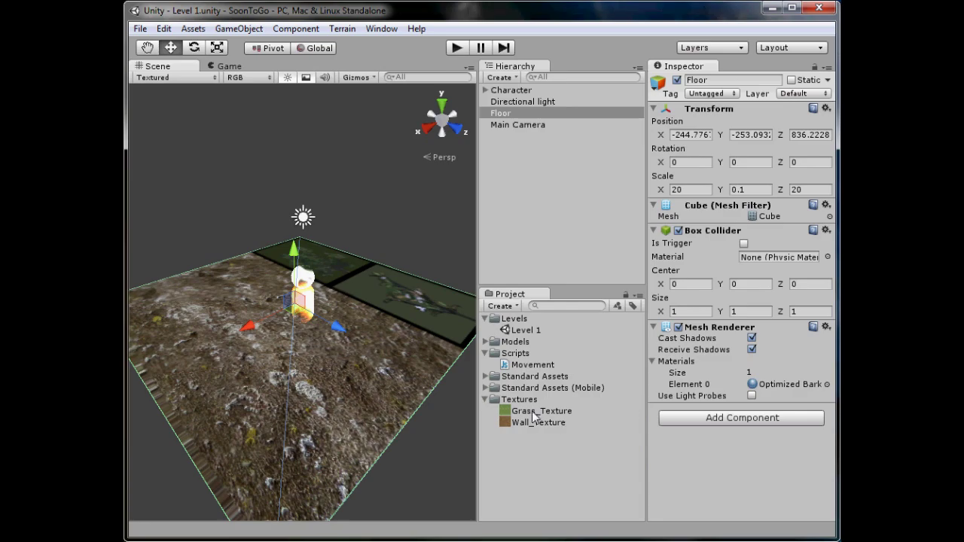
drag(541, 411, 363, 358)
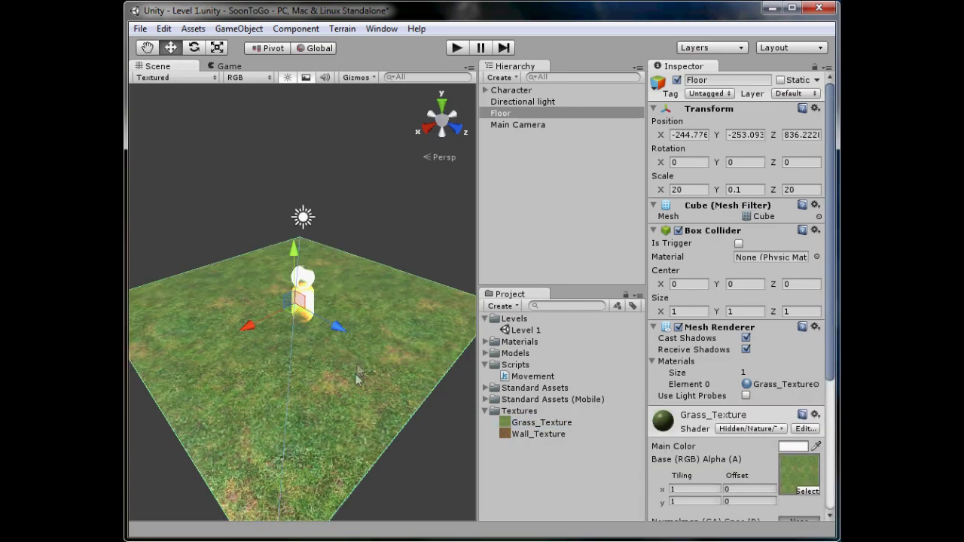
Step: Deselect the Floor and examine the grass texture on its surface up close
scroll(355, 376, up, 3)
click(396, 156)
scroll(339, 422, up, 4)
middle_drag(338, 436, 301, 429)
scroll(317, 427, down, 5)
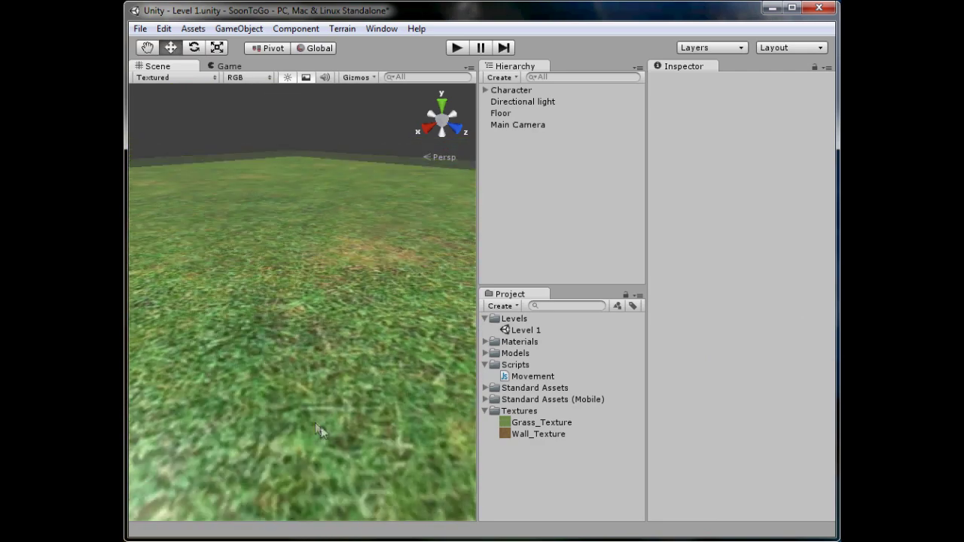
scroll(335, 441, up, 1)
scroll(336, 442, down, 1)
scroll(336, 443, down, 1)
scroll(336, 443, up, 3)
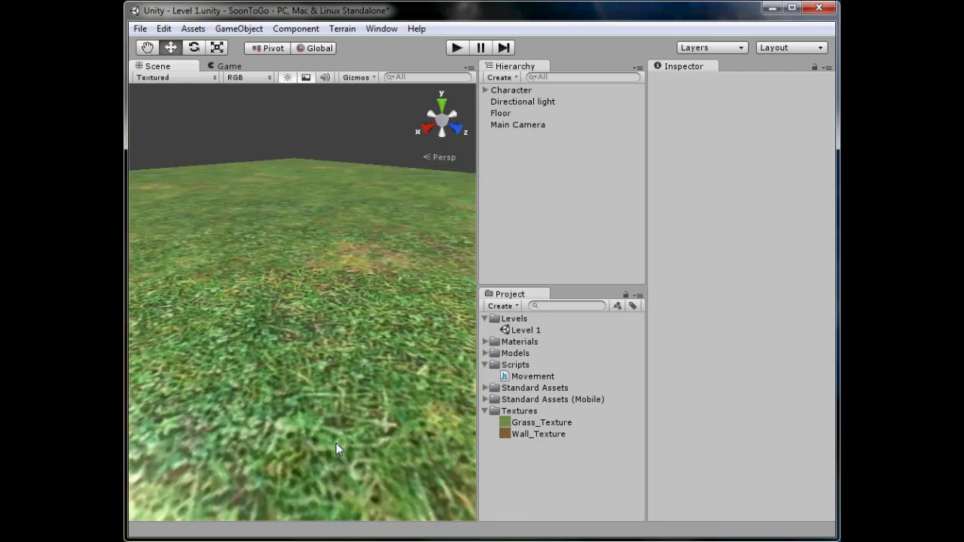
Step: Set the shader of the Floor's Grass_Texture material to Bumped Diffuse
click(540, 423)
click(306, 295)
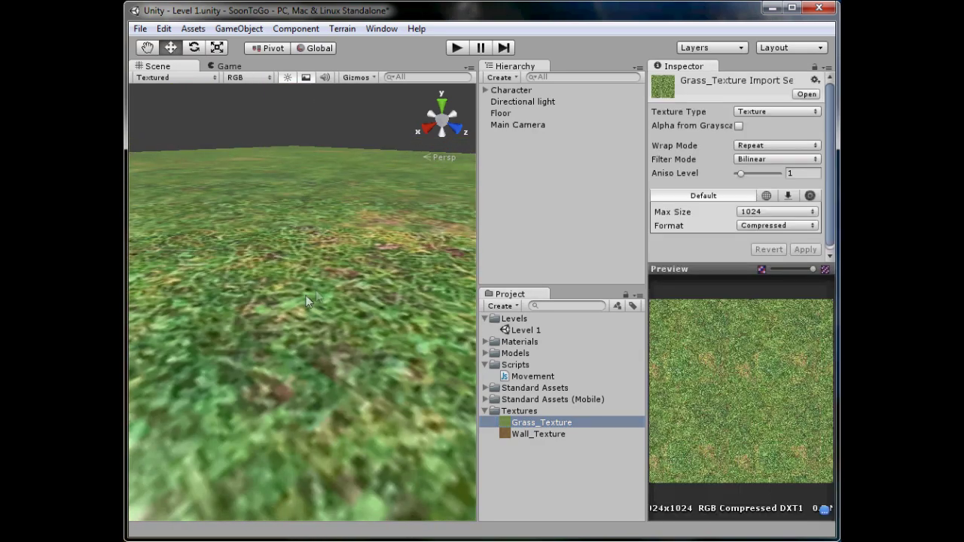
scroll(305, 304, down, 3)
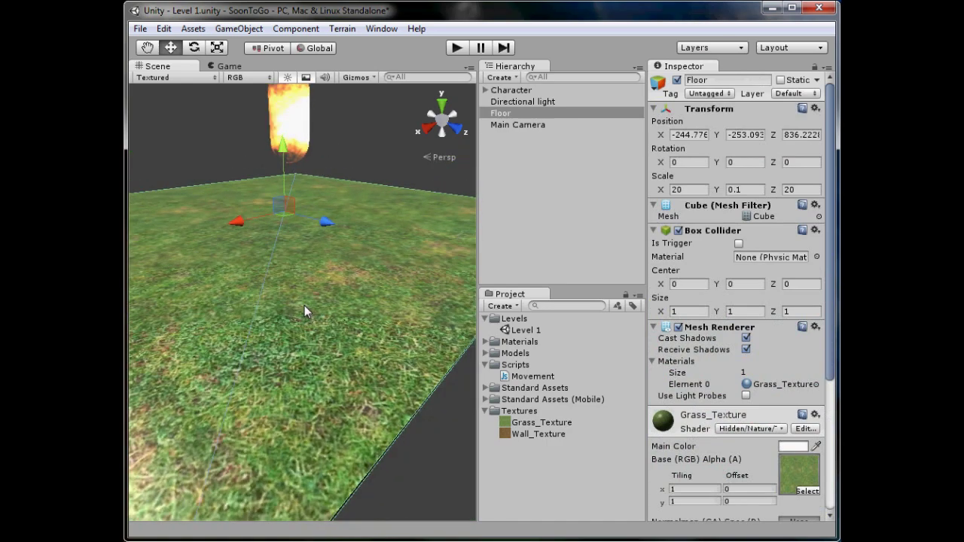
scroll(305, 305, up, 1)
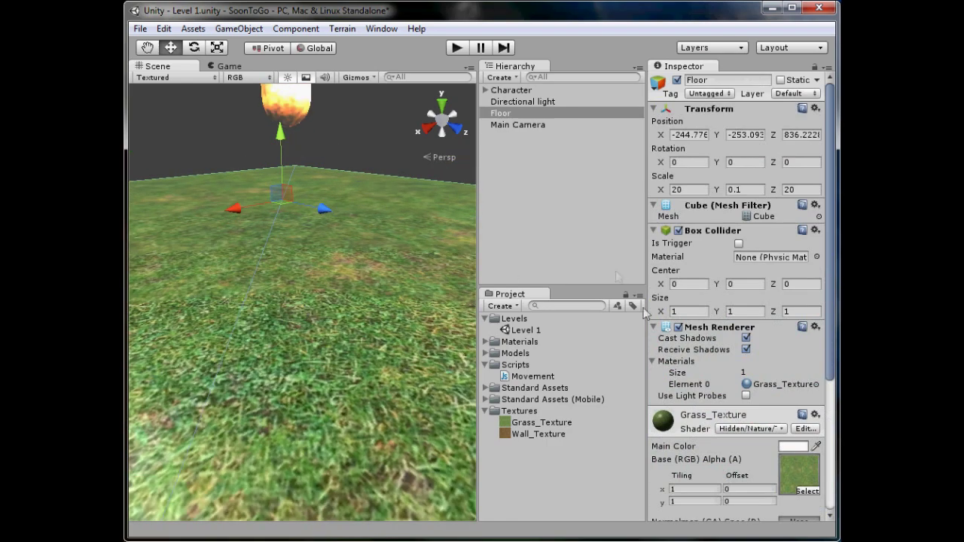
scroll(680, 348, down, 4)
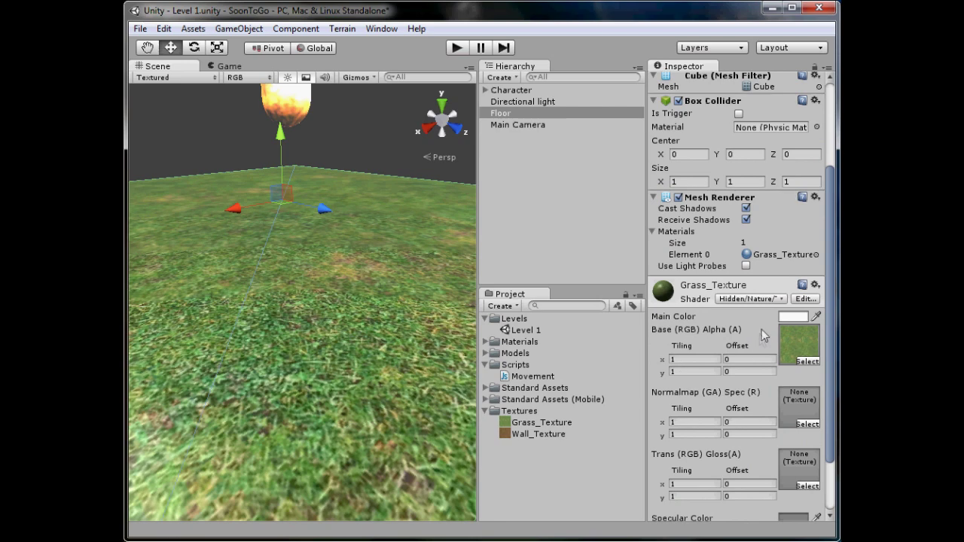
click(753, 298)
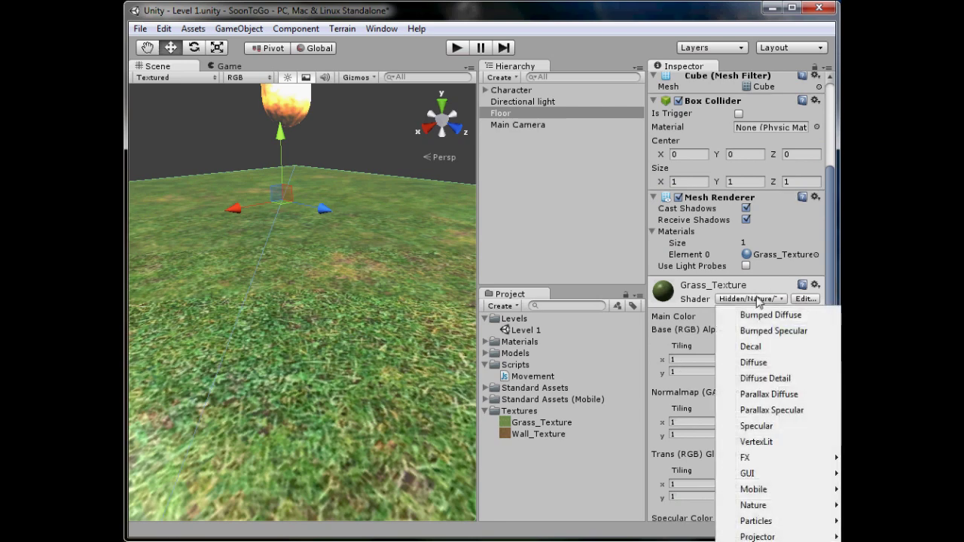
click(772, 316)
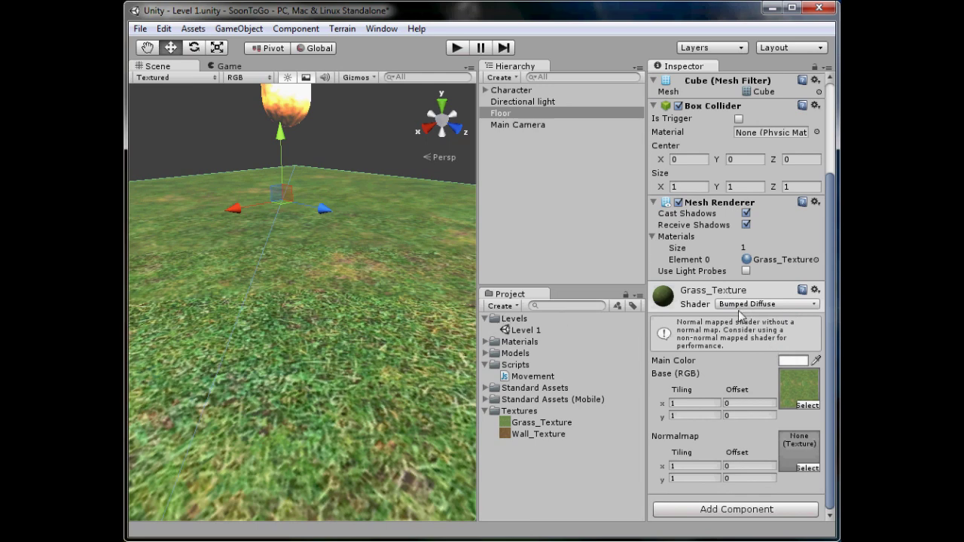
Step: Set the shader of the Floor's Grass_Texture material back to Diffuse
click(760, 429)
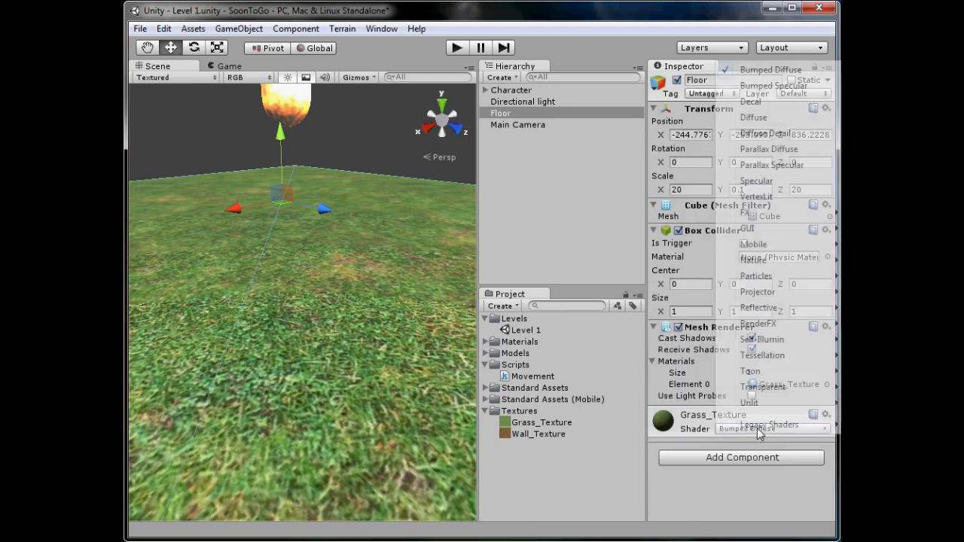
click(757, 117)
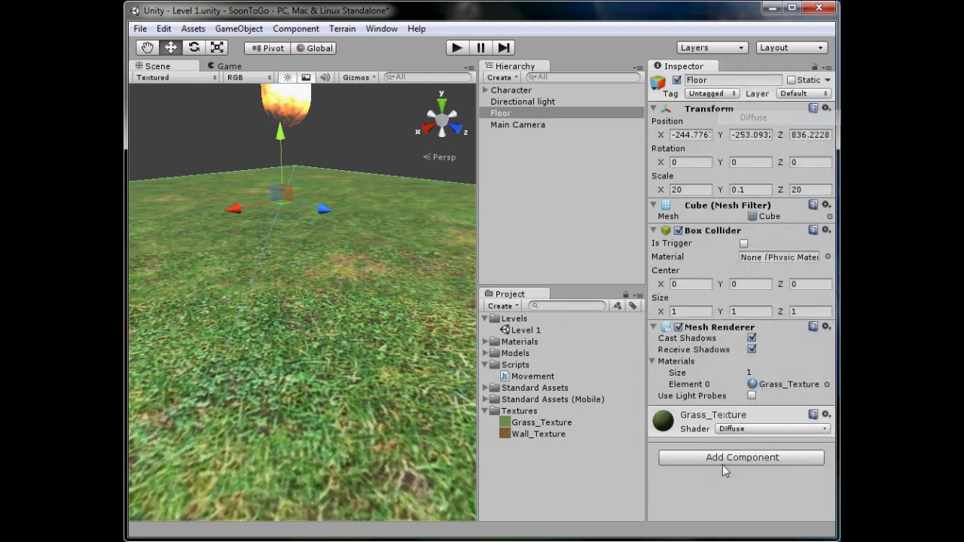
click(691, 431)
scroll(783, 388, down, 1)
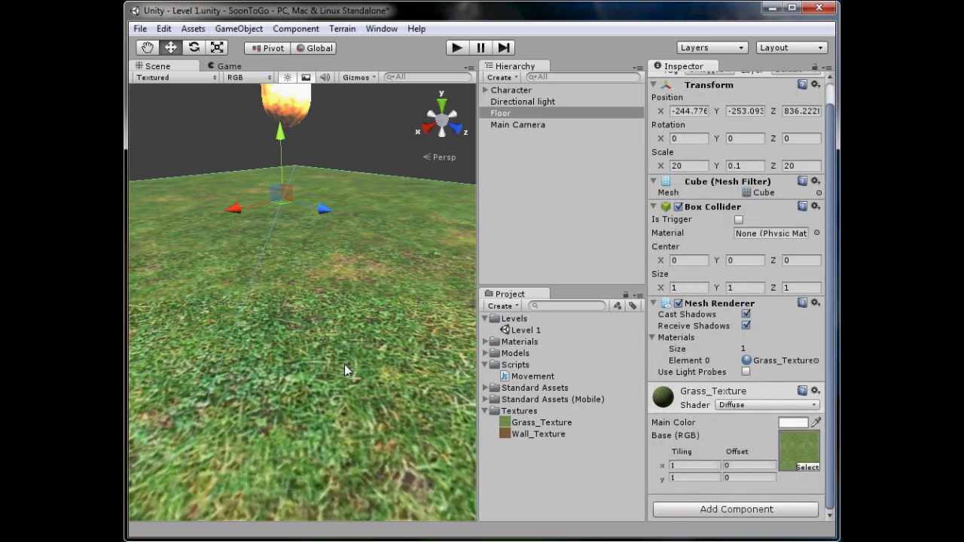
Step: Set the Grass_Texture material's base tiling to 15 in both x and y
scroll(354, 407, down, 5)
scroll(363, 377, up, 6)
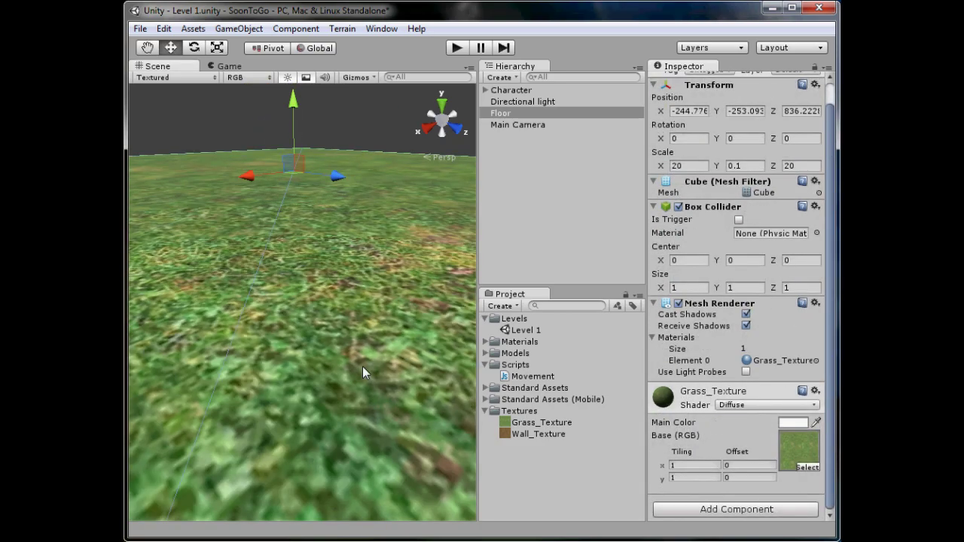
scroll(358, 367, down, 1)
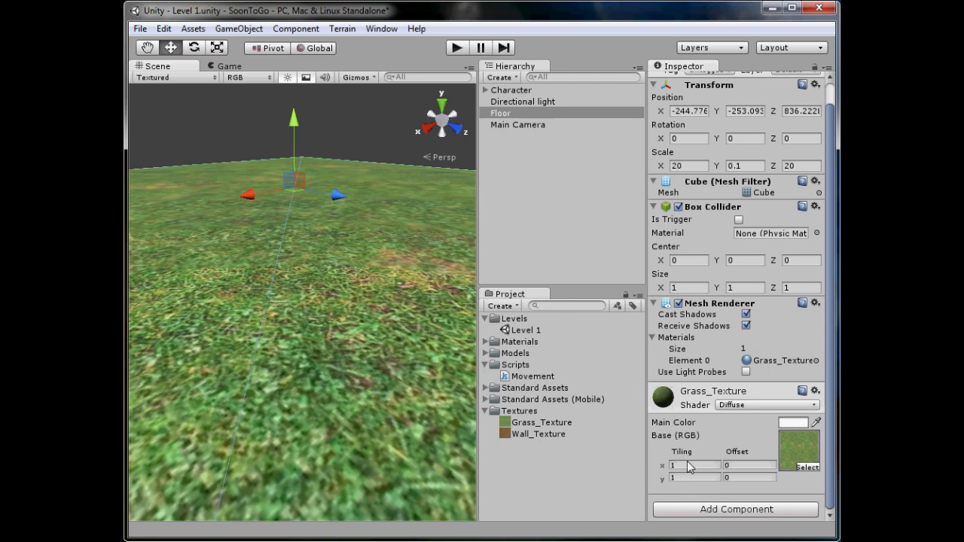
click(688, 467)
text(55)
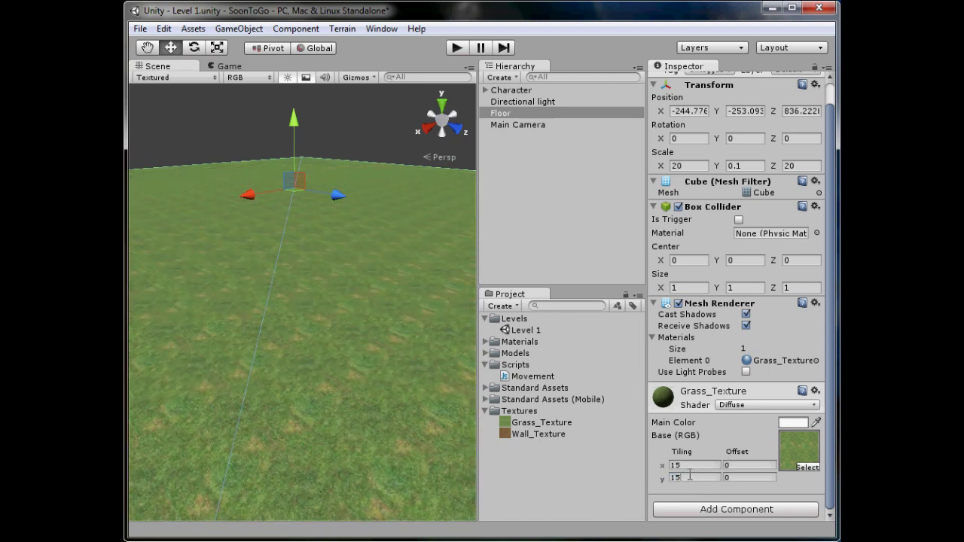
Step: Deselect the Floor and examine the tiled grass from a distance and up close
click(358, 110)
scroll(298, 288, down, 10)
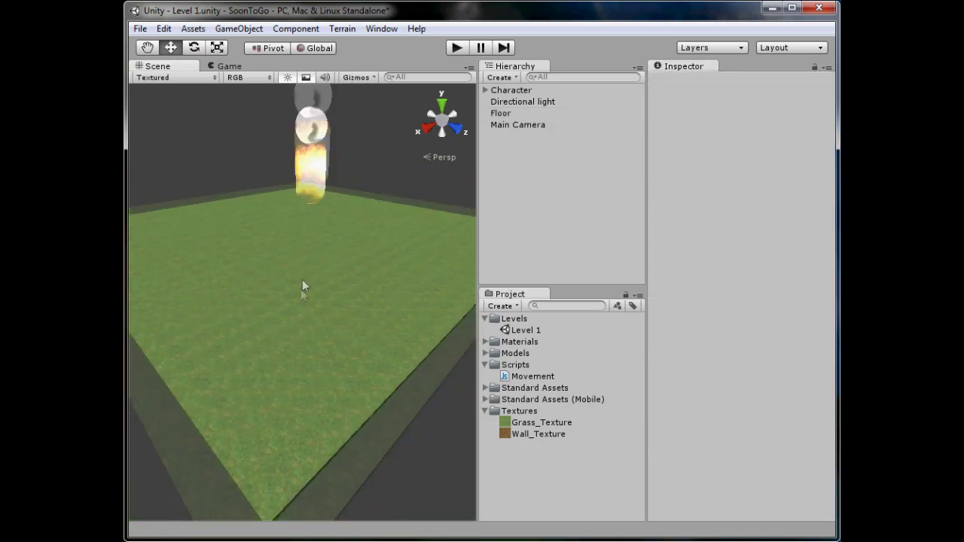
alt+drag(351, 339, 351, 427)
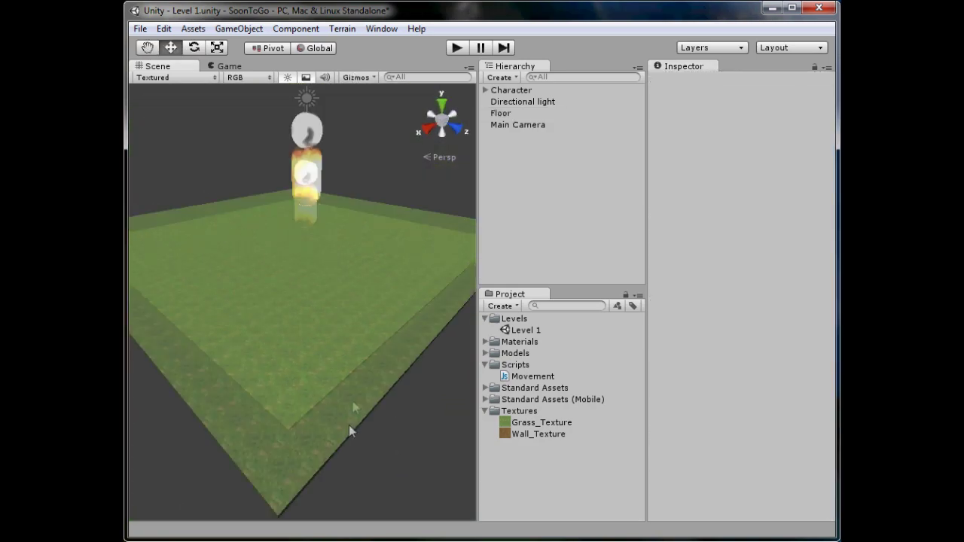
middle_drag(349, 425, 325, 336)
scroll(341, 307, up, 10)
scroll(341, 305, down, 10)
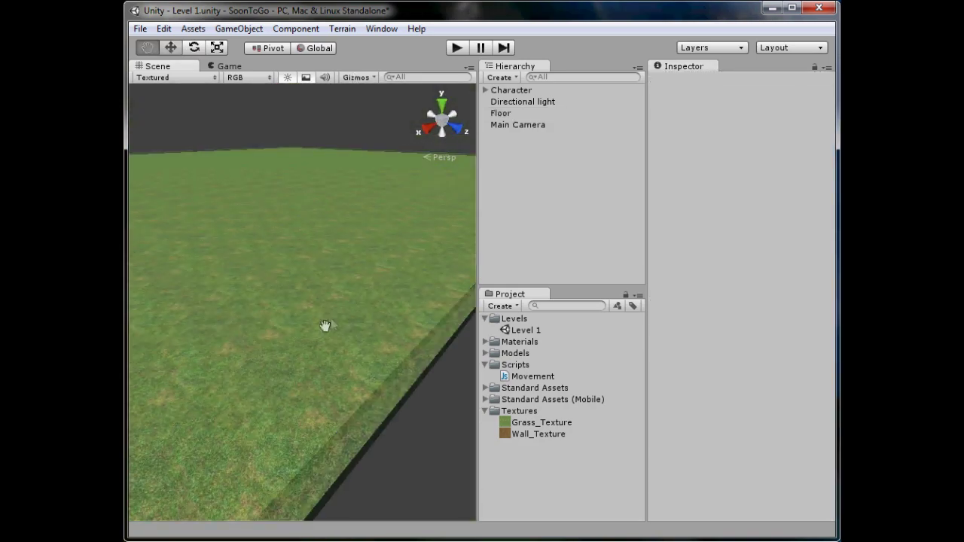
Step: Switch to the browser to view the seamless brick image and return to Unity
click(227, 3)
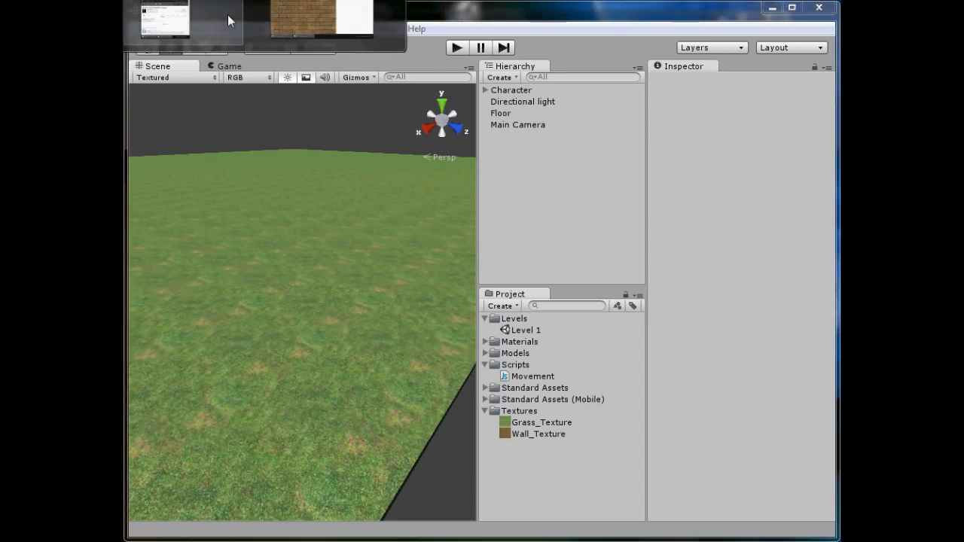
click(294, 20)
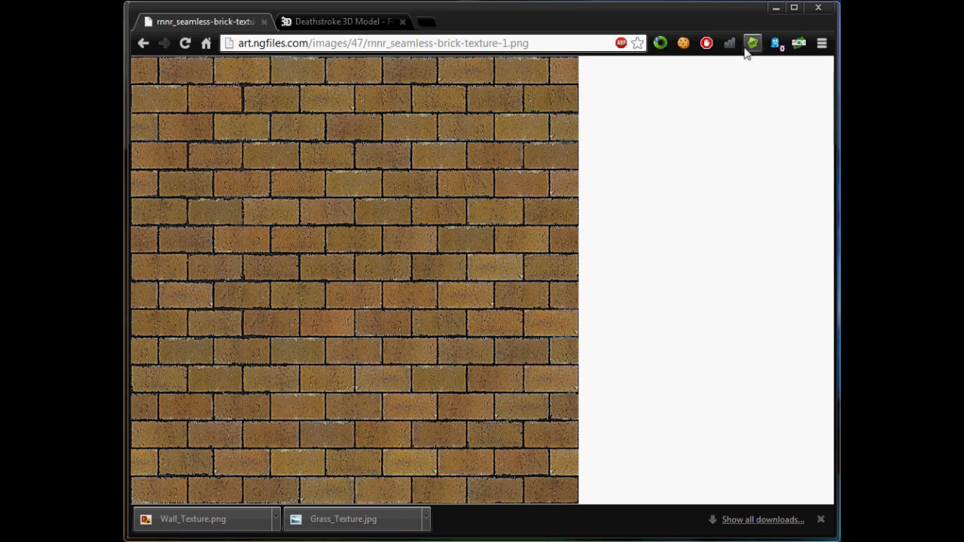
click(776, 7)
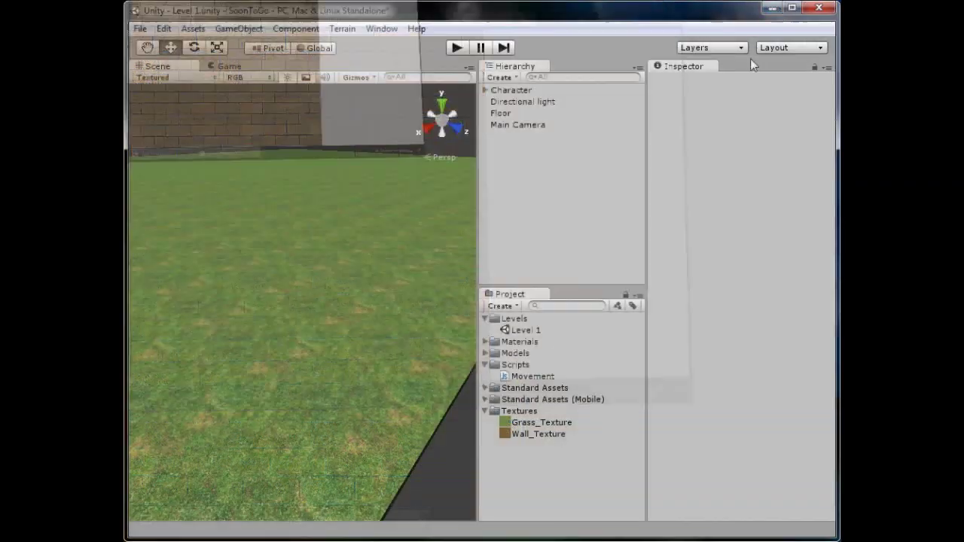
Step: Select the Floor, examine how its grass tiling repeats near its corner and across the whole surface, and deselect it
click(323, 316)
scroll(335, 428, down, 3)
scroll(336, 426, up, 3)
middle_drag(338, 426, 347, 387)
key(w)
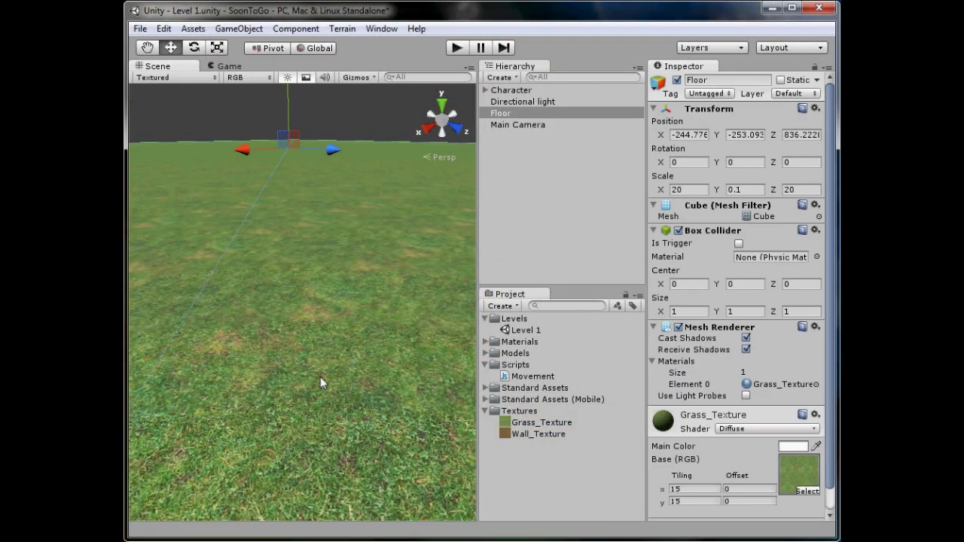
scroll(264, 401, down, 5)
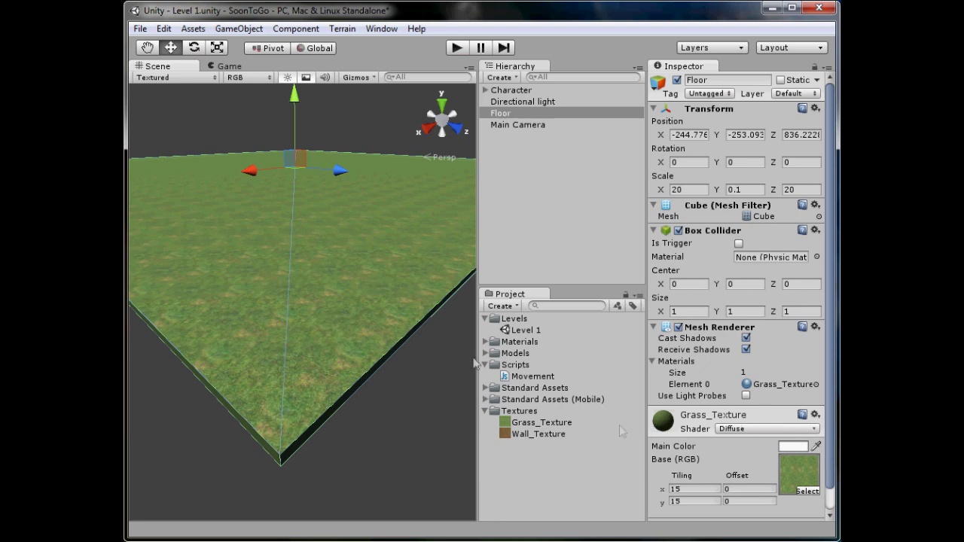
key(f)
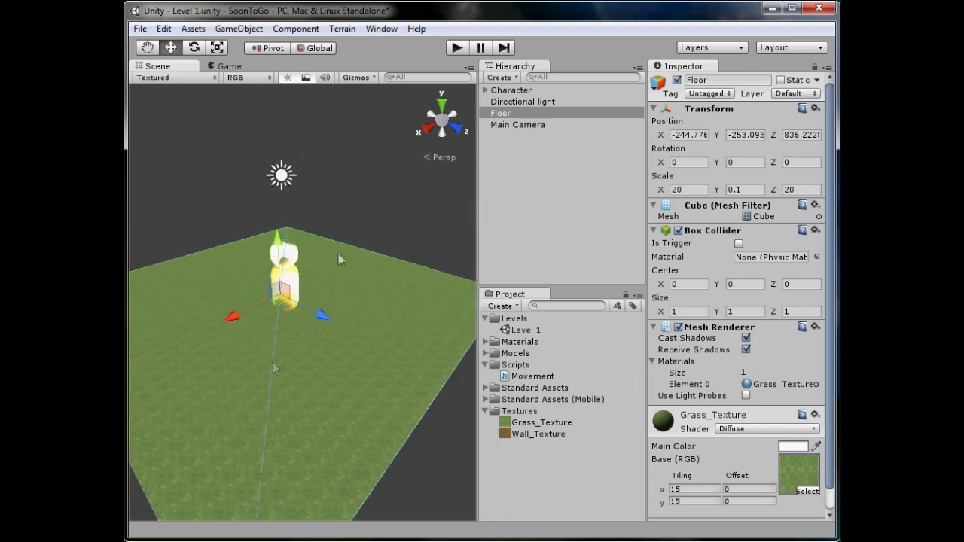
click(335, 239)
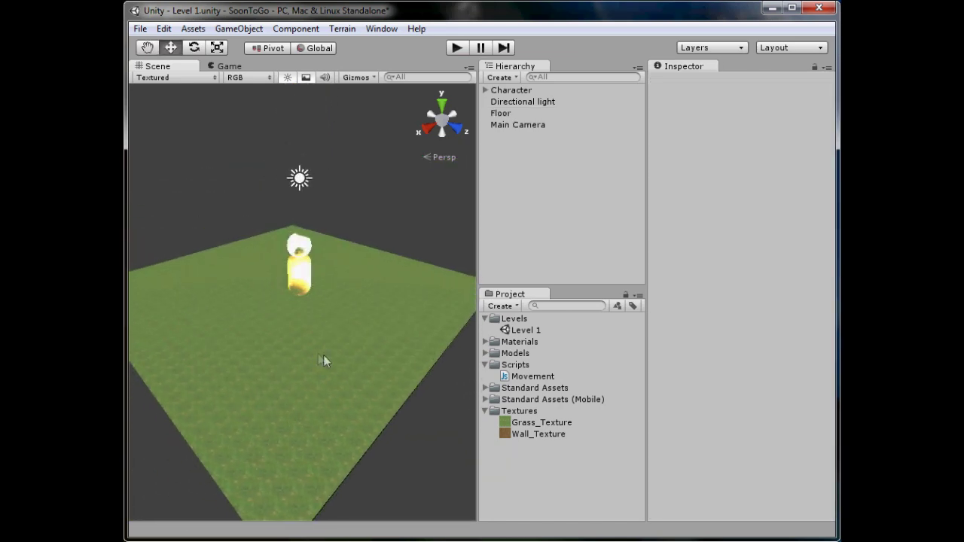
Step: Create a new Cube object in the scene
click(239, 29)
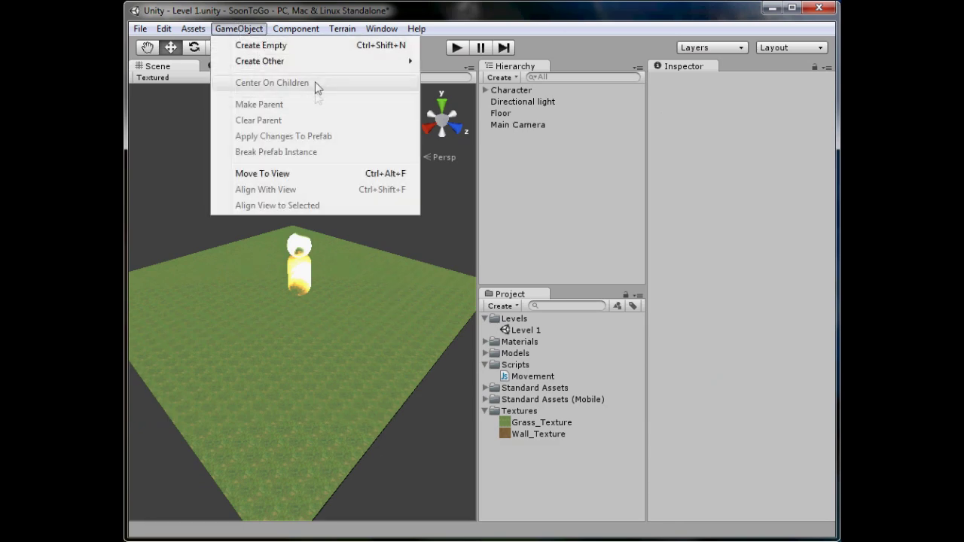
click(247, 30)
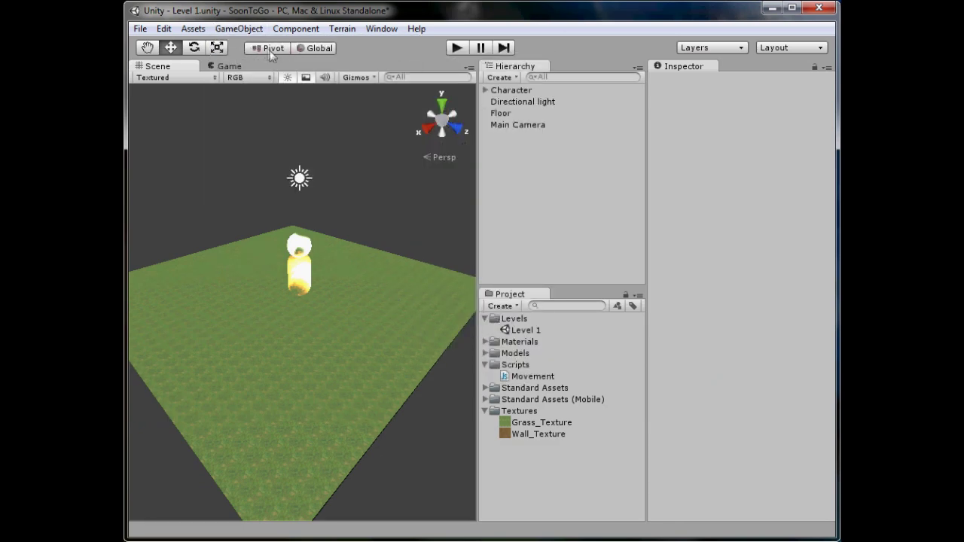
click(244, 30)
mouse_move(325, 64)
click(461, 215)
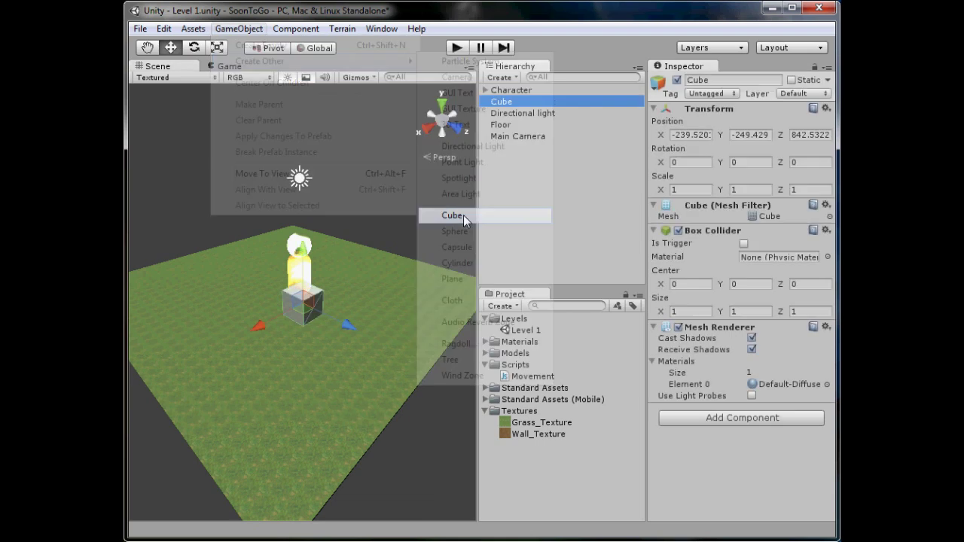
Step: Scale the Cube to 20 by 10 by 1 and move it out past the Floor's edge as a wall
click(711, 190)
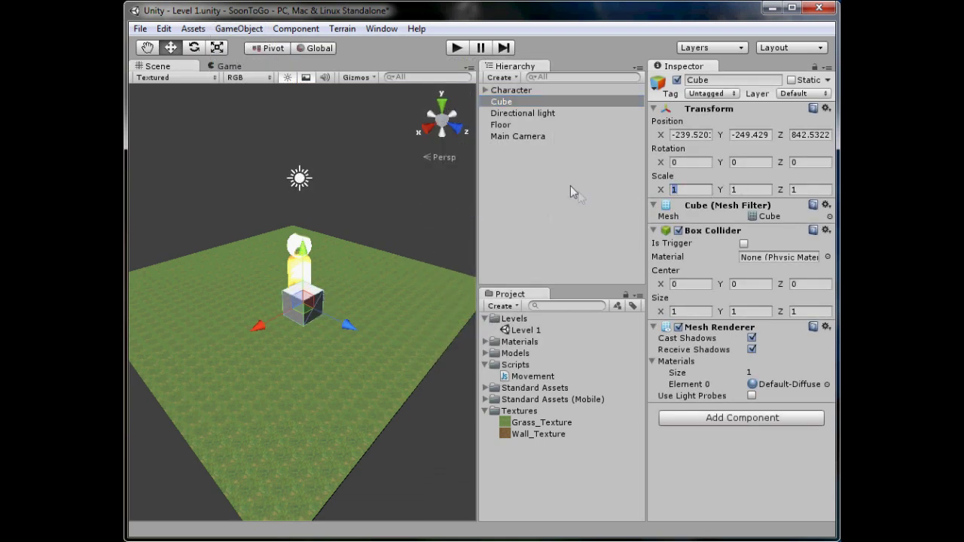
text(20)
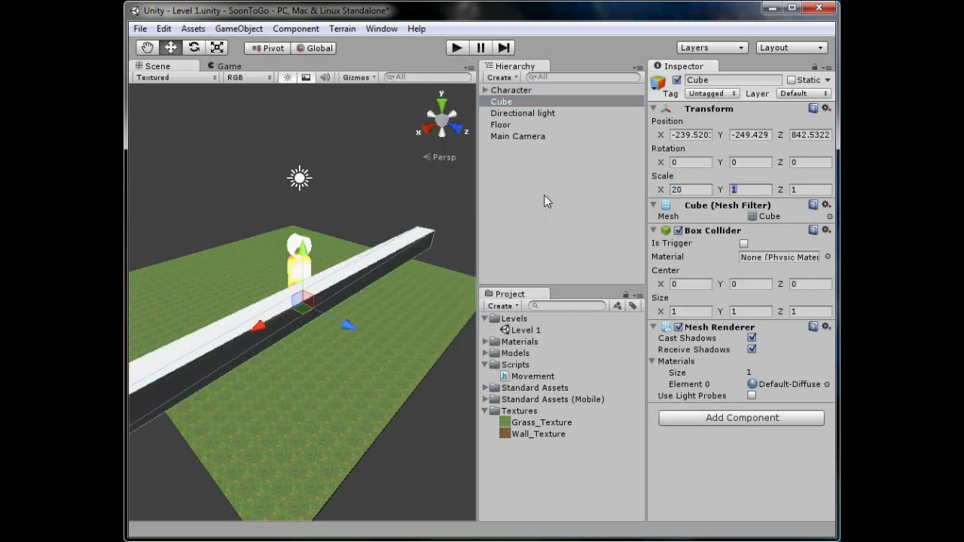
text(10)
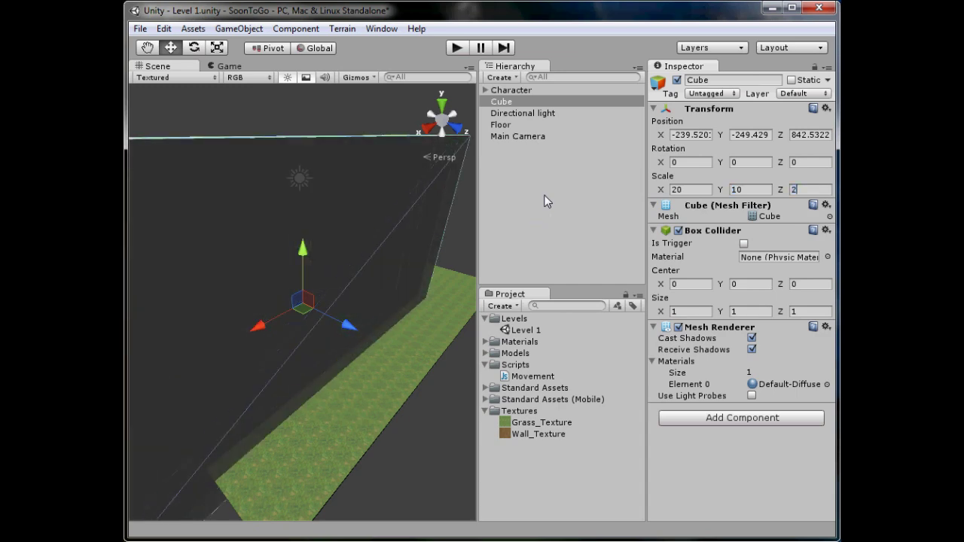
key(Tab)
key(BackSpace)
text(0.)
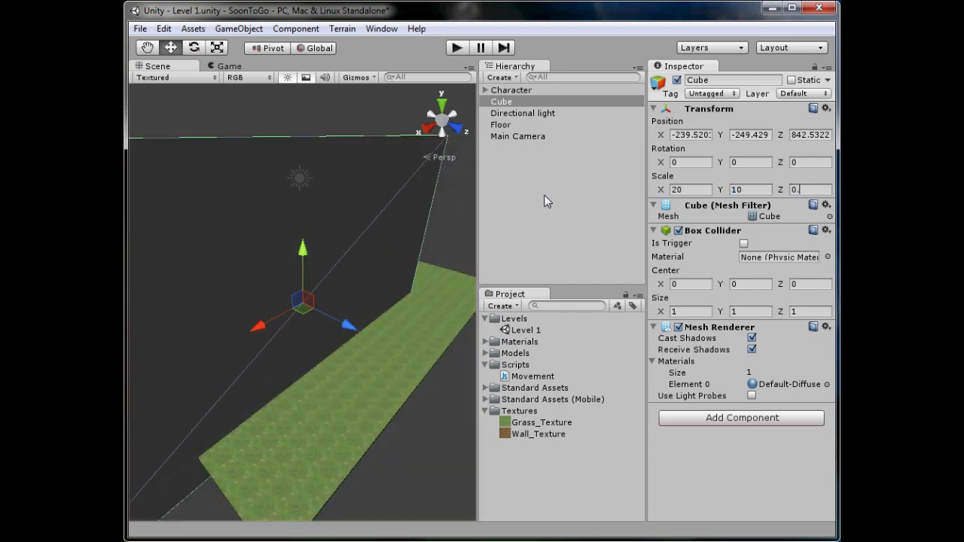
key(BackSpace)
key(BackSpace)
text(1)
alt+drag(304, 201, 467, 292)
alt+drag(386, 338, 299, 417)
Step: Enlarge the Floor by setting its X scale to 100 and its Z scale to 100
click(204, 349)
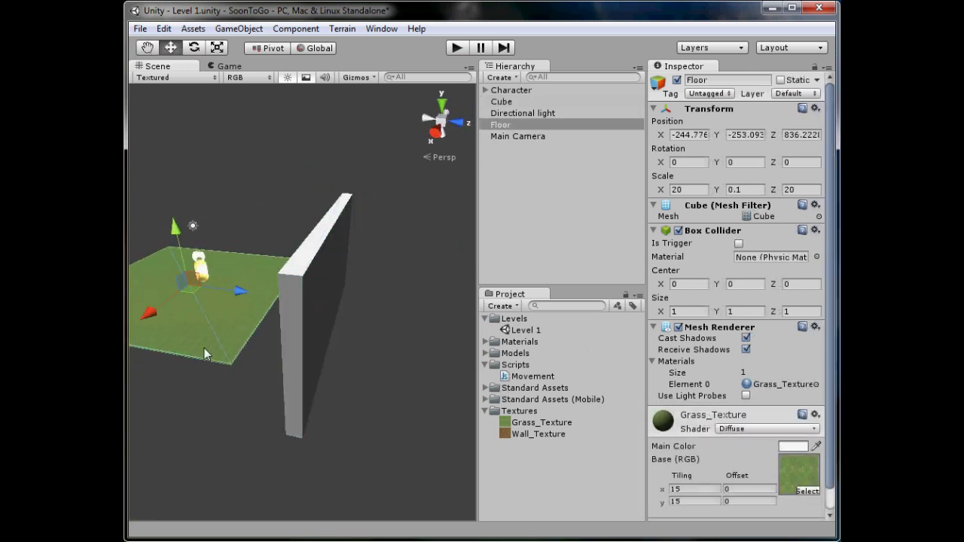
alt+drag(204, 348, 333, 363)
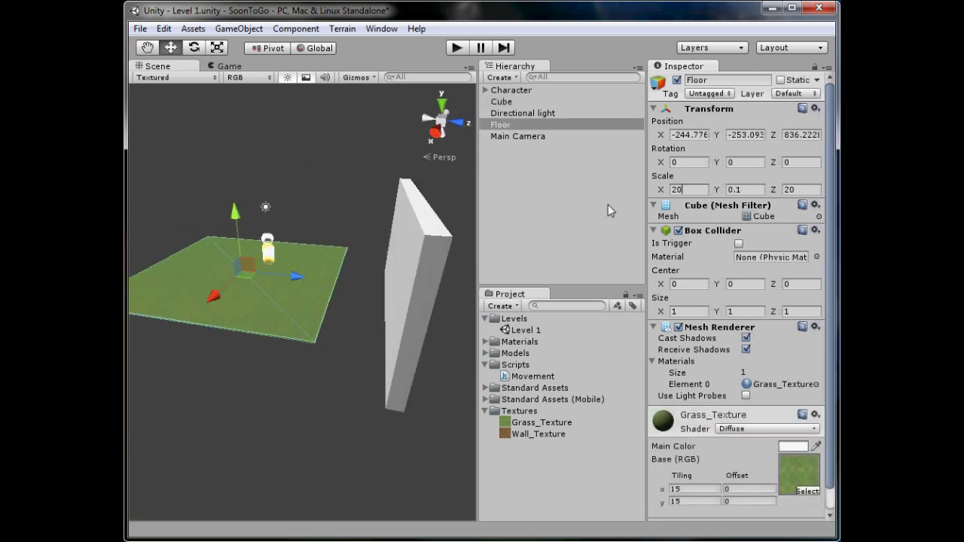
text(0)
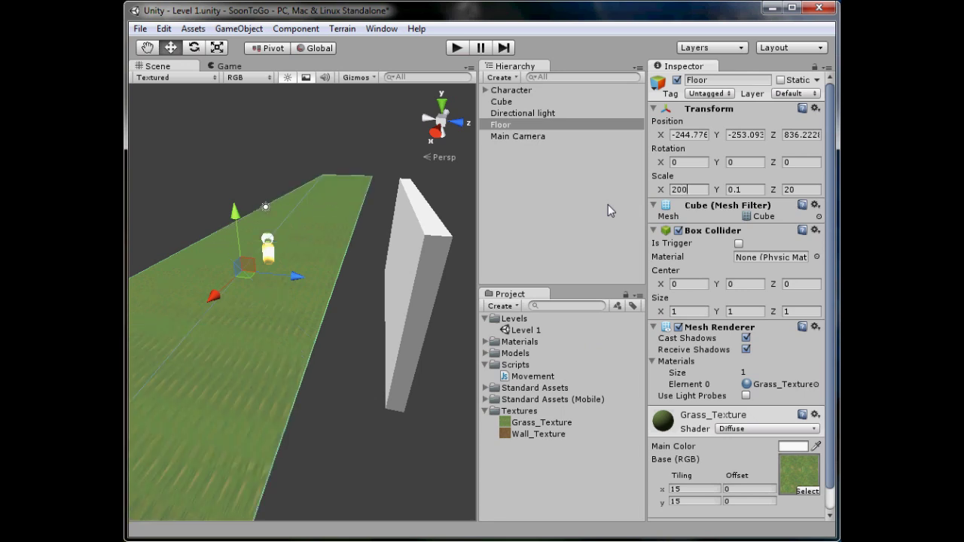
key(BackSpace)
key(BackSpace)
key(BackSpace)
text(40)
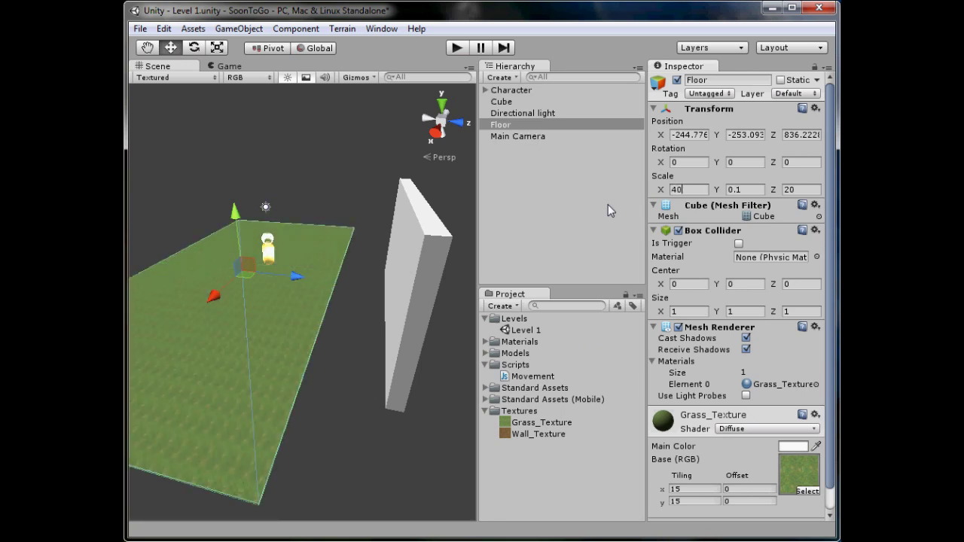
key(BackSpace)
key(BackSpace)
text(100)
key(Tab)
key(Tab)
text(10)
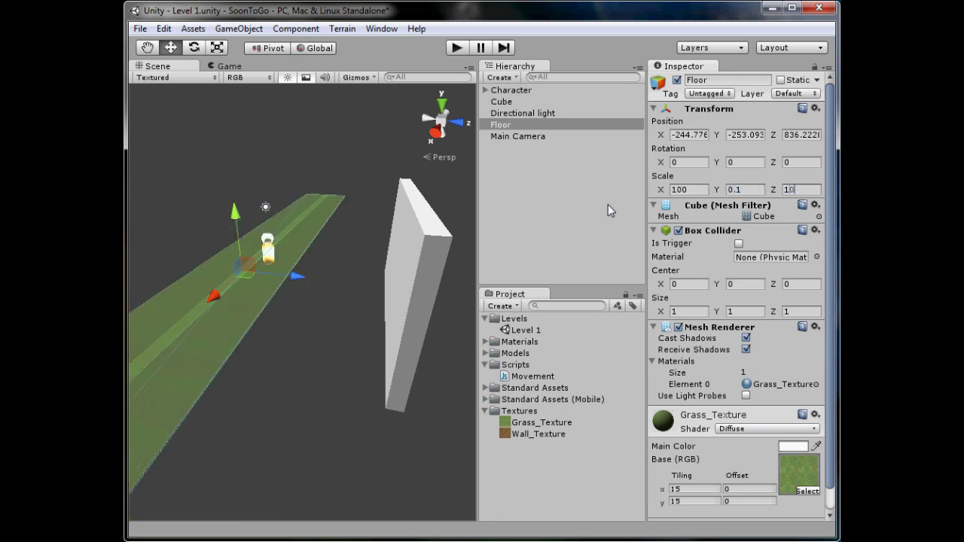
text(0)
Step: Deselect the Floor and view the enlarged ground around the wall
click(411, 131)
scroll(397, 170, down, 3)
alt+drag(397, 171, 333, 246)
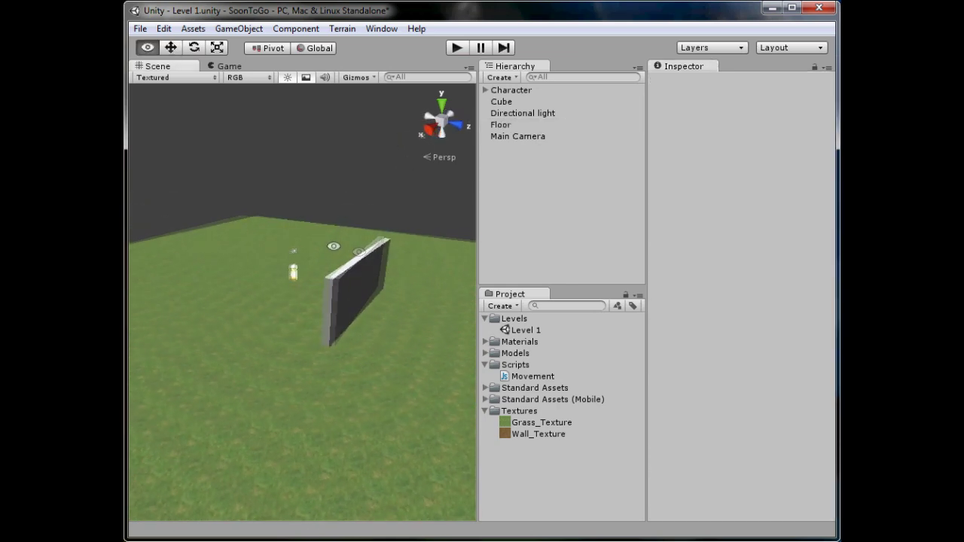
scroll(310, 273, down, 5)
scroll(312, 274, up, 5)
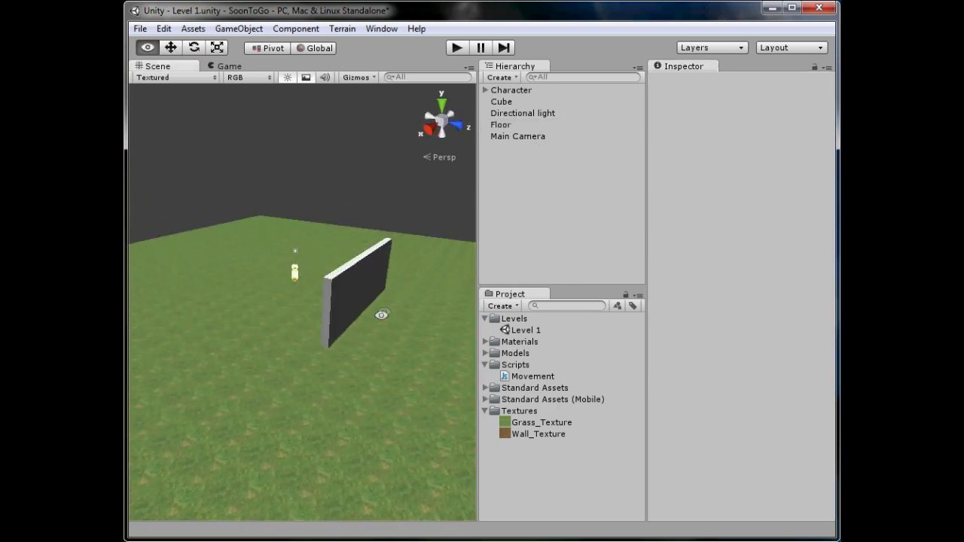
Step: Apply Wall_Texture to the wall Cube in the scene
click(382, 314)
alt+drag(382, 314, 354, 368)
drag(532, 432, 253, 351)
Step: Deselect everything and examine the brick texture on the wall's front face and edge
click(332, 211)
alt+drag(189, 384, 675, 319)
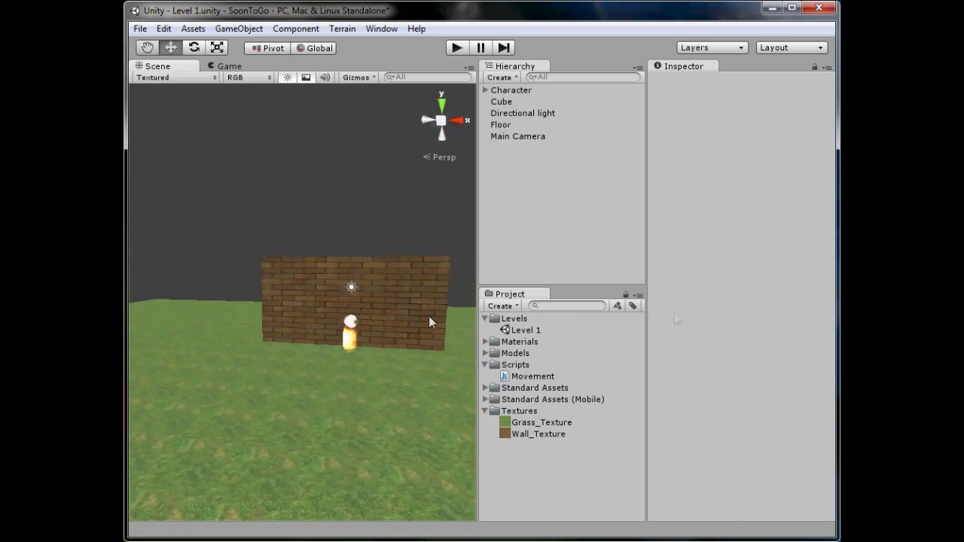
scroll(304, 348, up, 5)
middle_drag(430, 323, 329, 323)
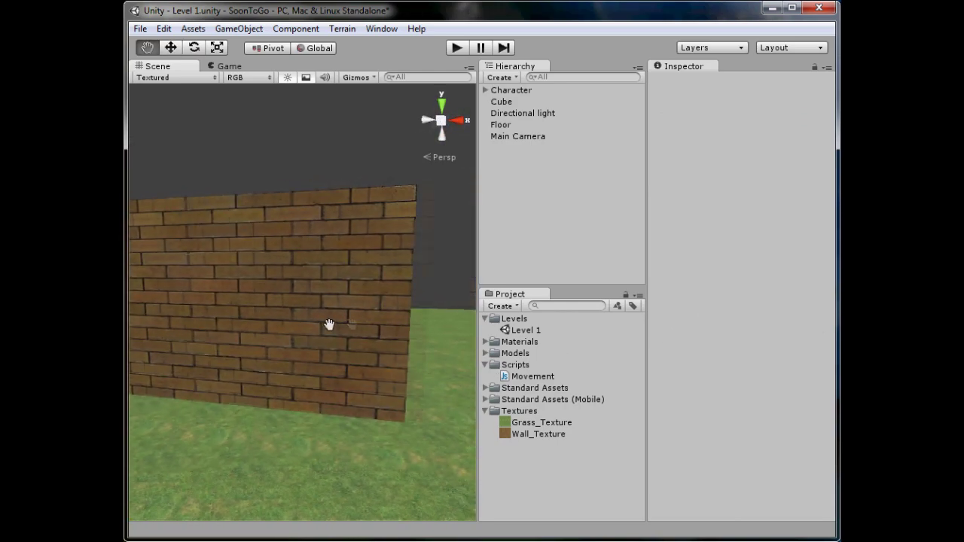
alt+drag(327, 325, 236, 385)
Step: Select the brick wall Cube and frame it in the scene view
click(256, 345)
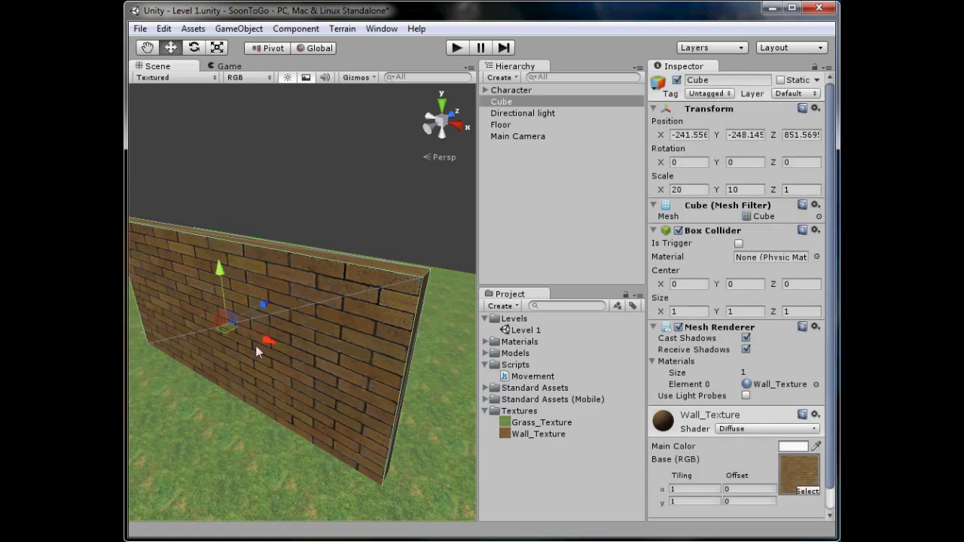
key(f)
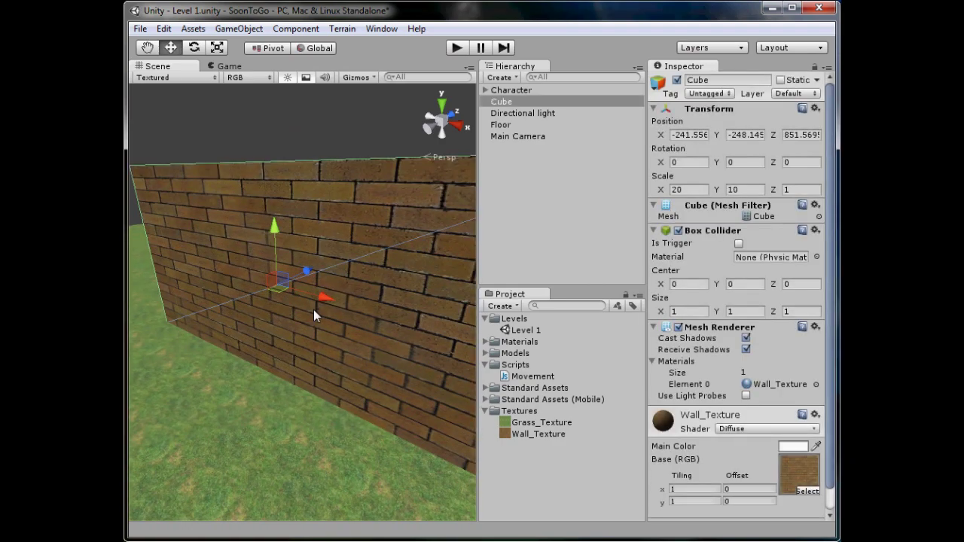
scroll(314, 309, down, 5)
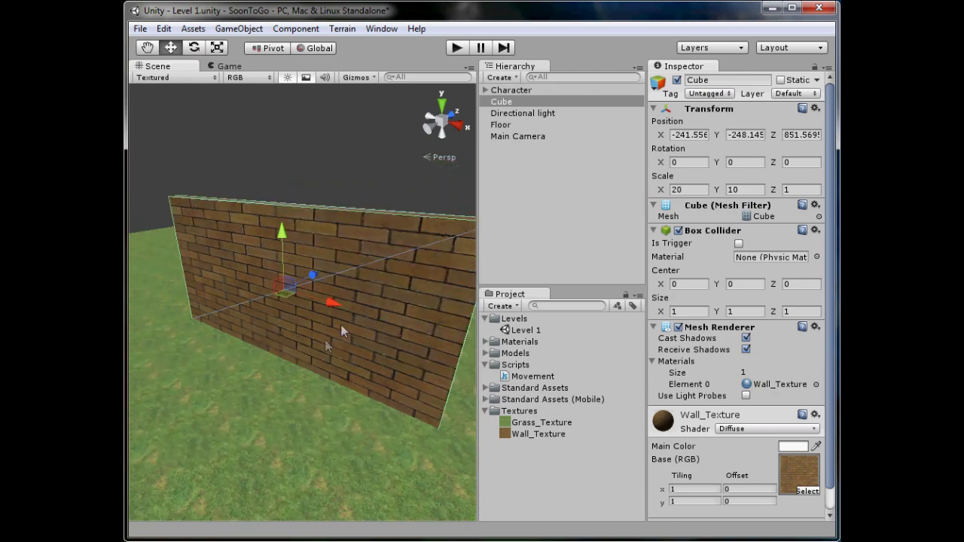
Step: Set the Wall_Texture material's tiling to 4 in X and 2 in Y on the wall Cube
scroll(318, 345, up, 3)
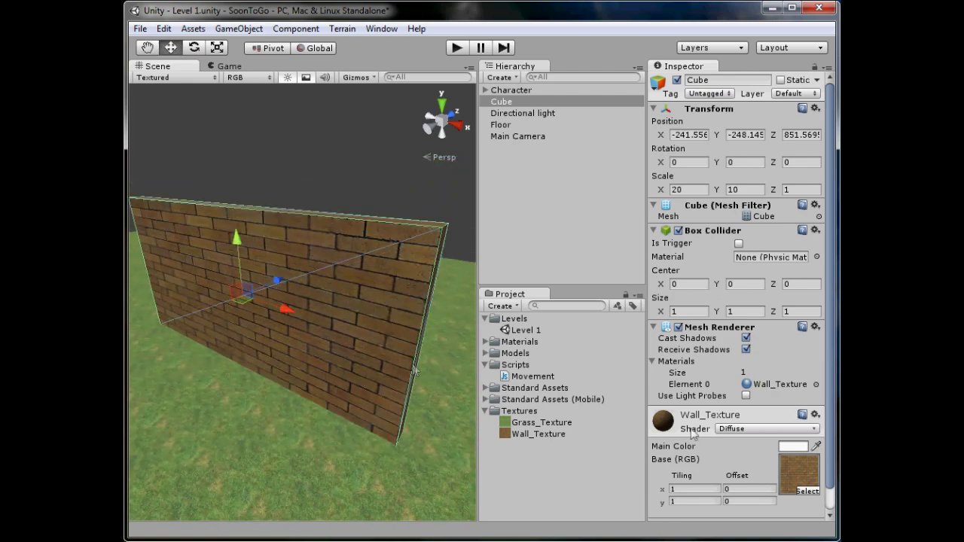
text(2)
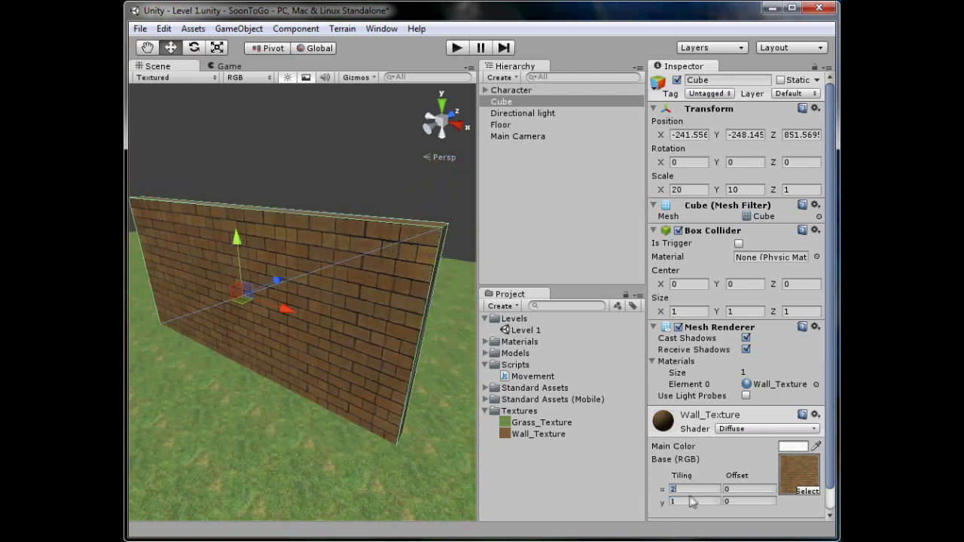
key(BackSpace)
text(4)
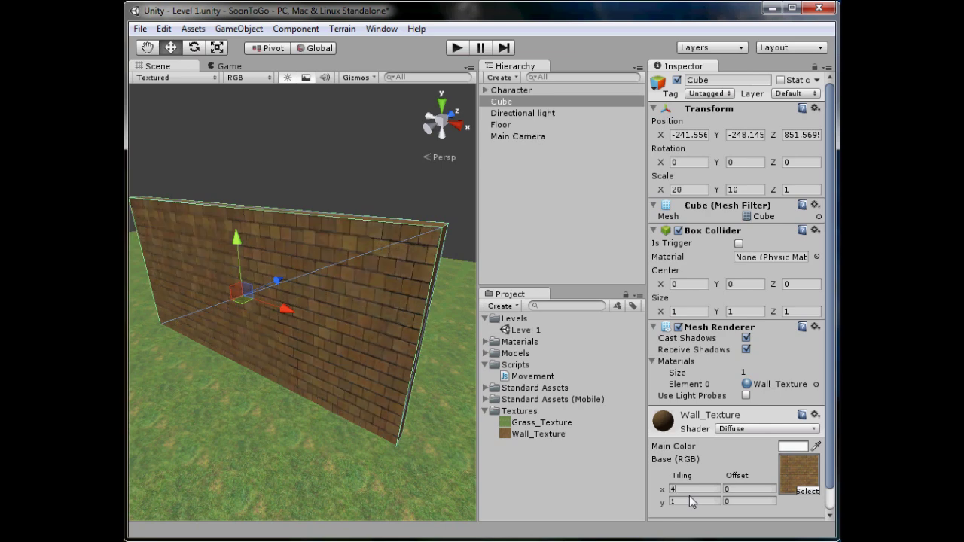
key(BackSpace)
text(2)
key(BackSpace)
text(42)
Step: Deselect the wall Cube and examine its brick tiling from close up and from a distance
click(332, 165)
scroll(316, 327, up, 3)
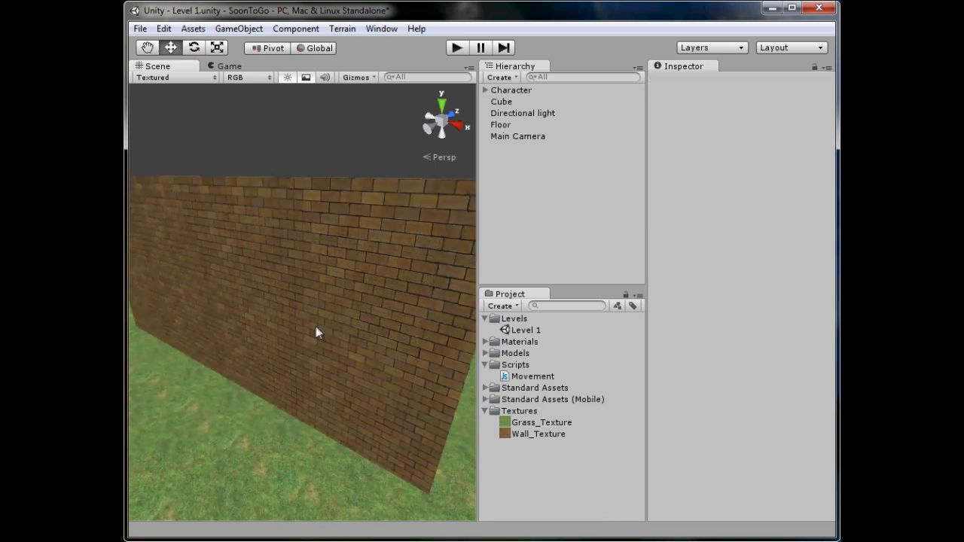
middle_drag(316, 326, 387, 267)
scroll(341, 309, down, 4)
scroll(340, 309, down, 3)
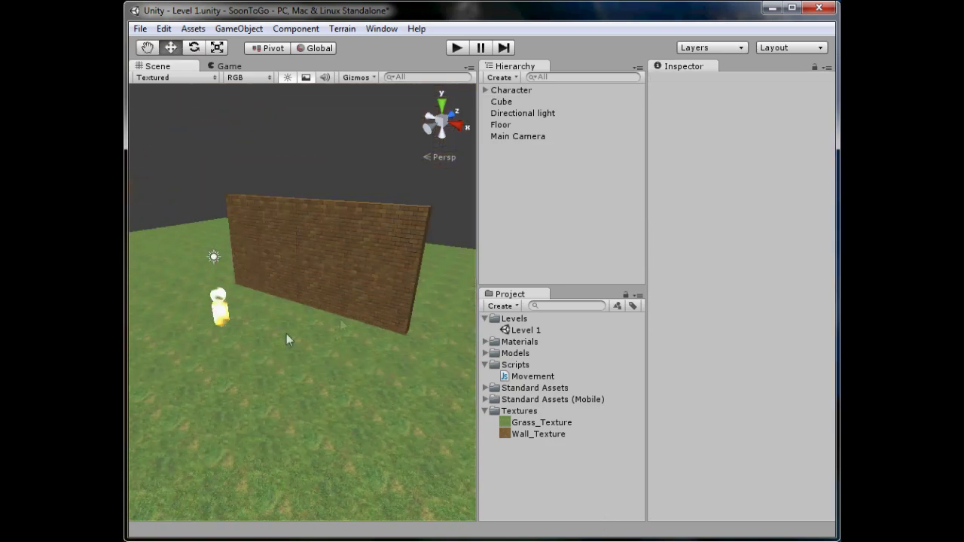
Step: Play-test the level by moving the character around near the brick wall, and end the play session
click(456, 46)
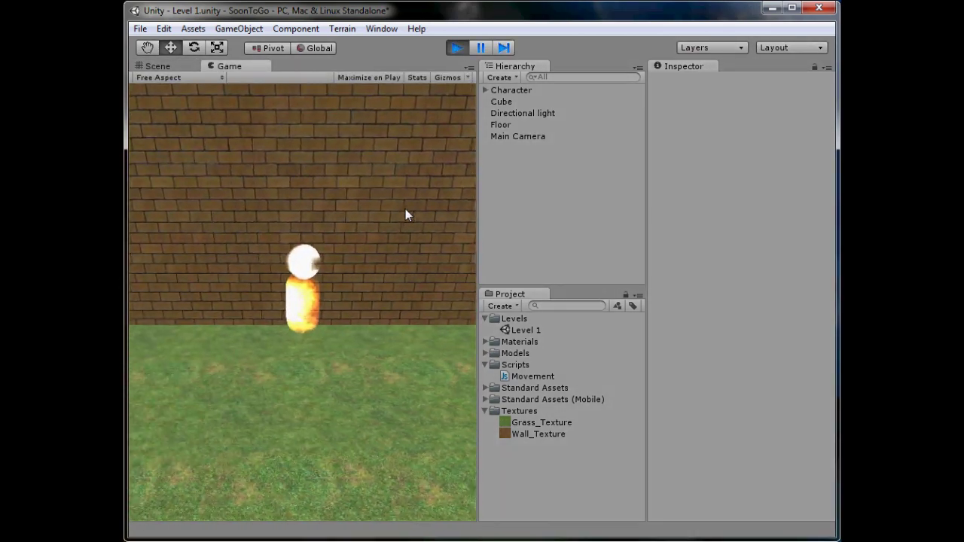
key(a)
key(w)
key(d)
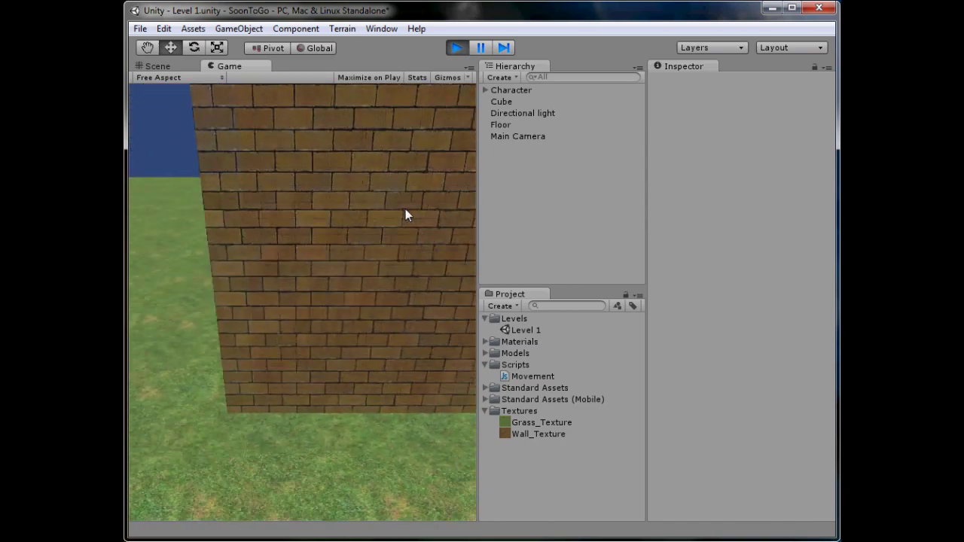
key(s)
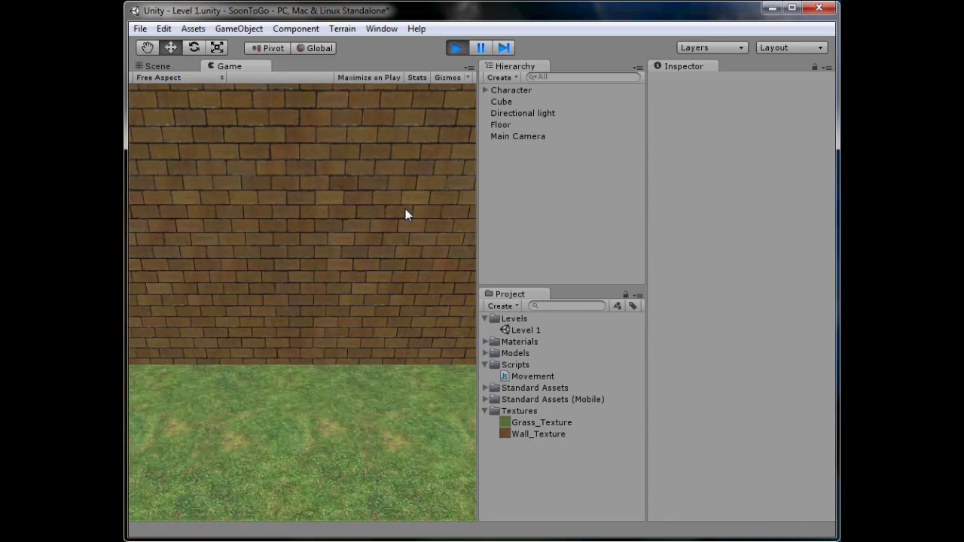
click(447, 48)
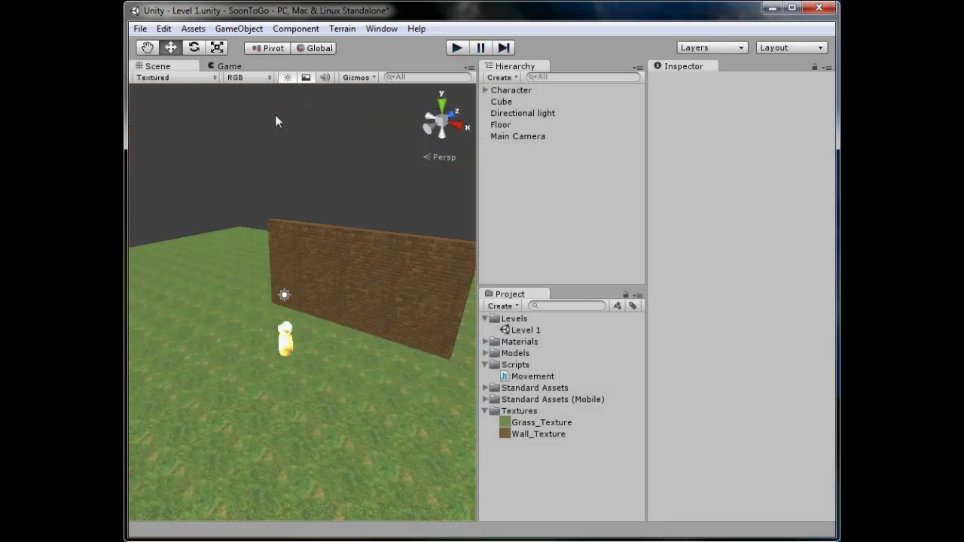
Step: Switch to the browser and examine the Deathstroke 3D model page on thefree3dmodels.com, including its download section and file formats
click(354, 19)
click(326, 21)
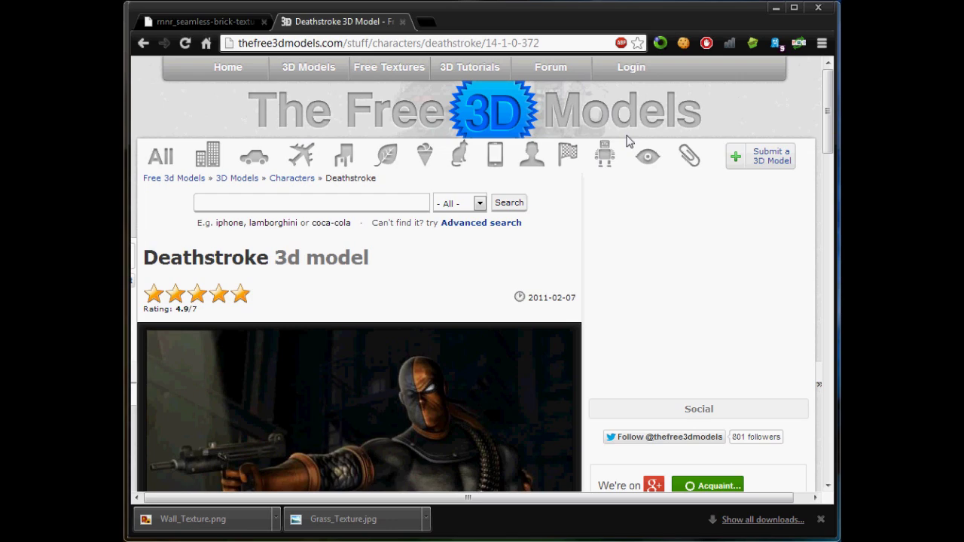
scroll(570, 209, down, 15)
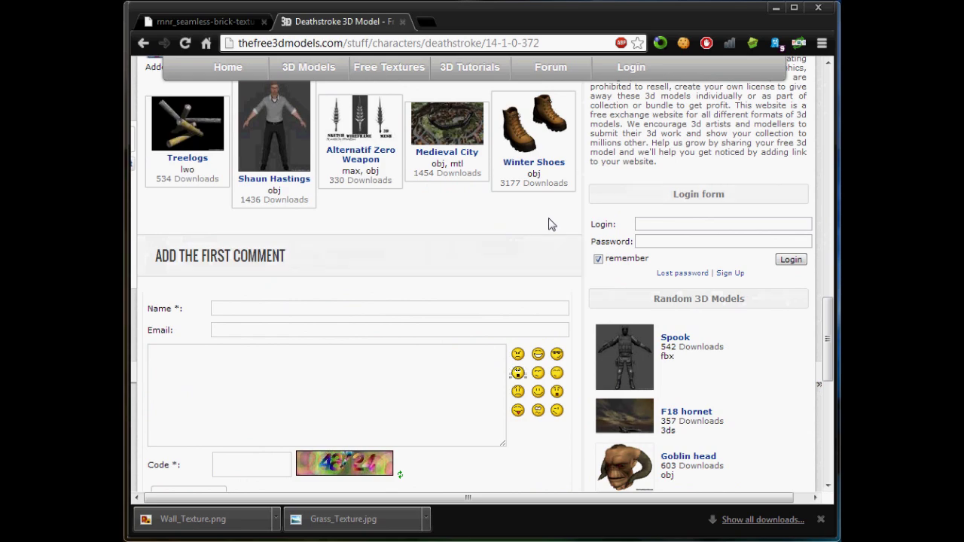
scroll(548, 222, up, 15)
scroll(548, 222, down, 1)
scroll(334, 177, up, 1)
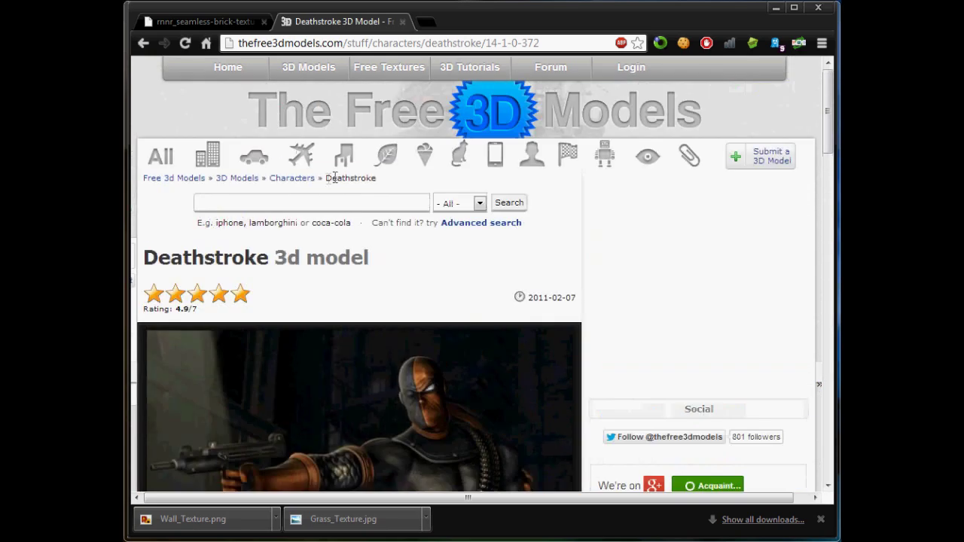
scroll(435, 135, down, 3)
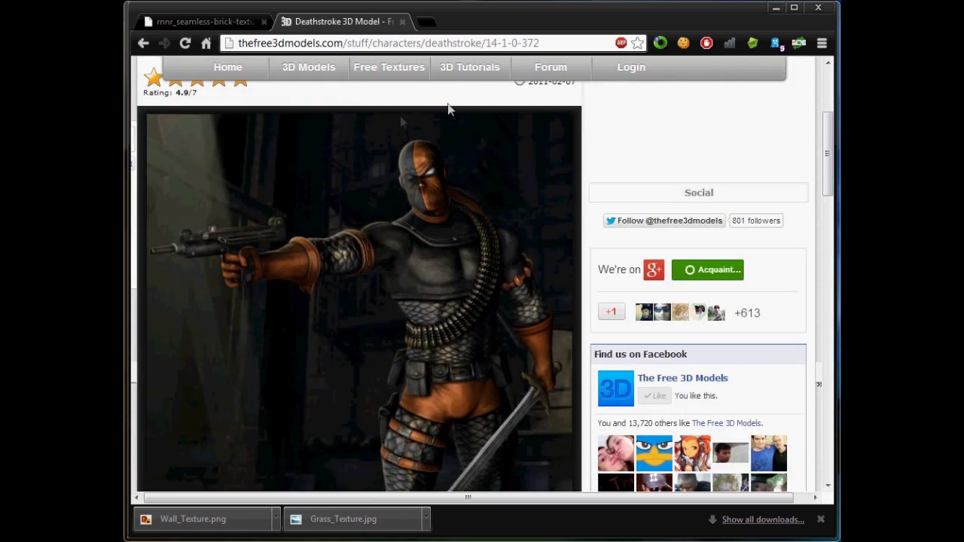
scroll(455, 181, down, 6)
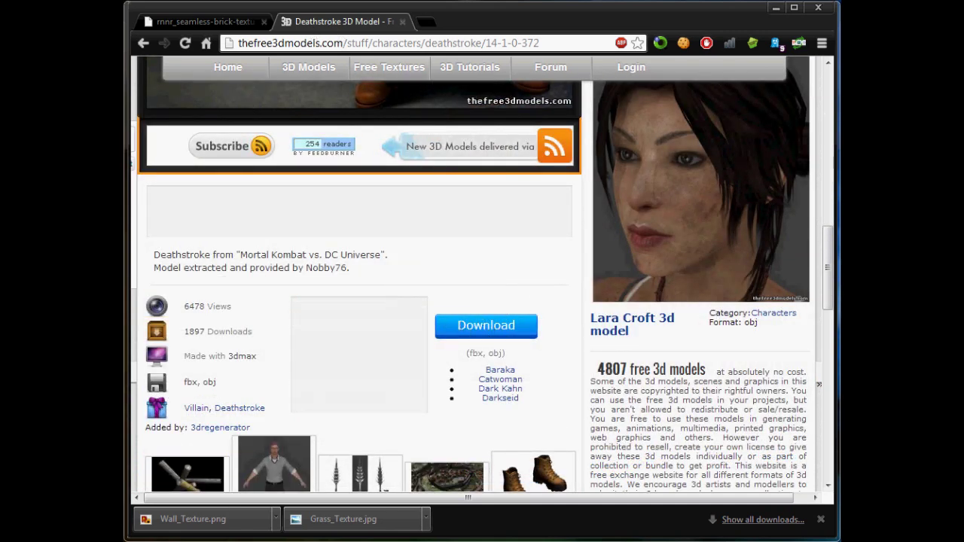
Step: Return to Unity and expand the Deathstroke folder inside Models to look through its files
click(776, 9)
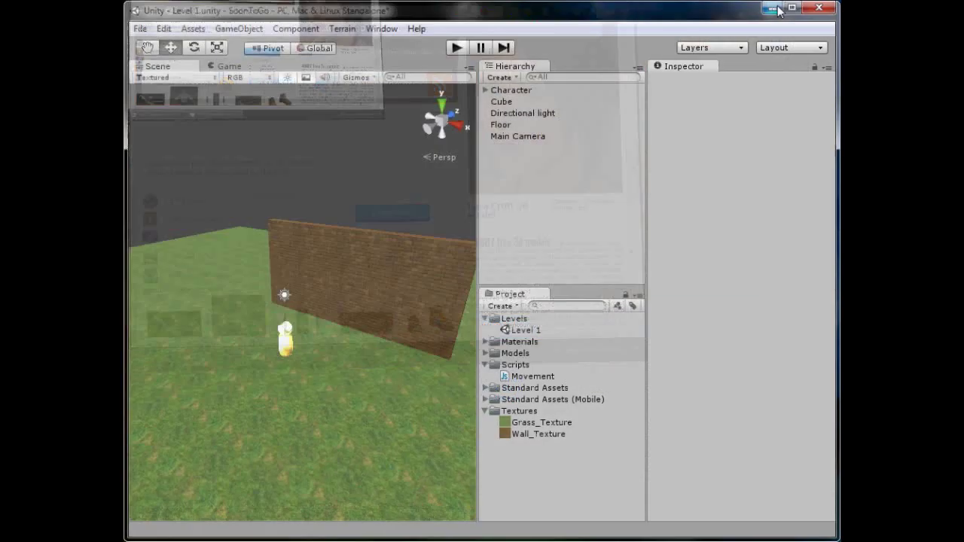
click(485, 353)
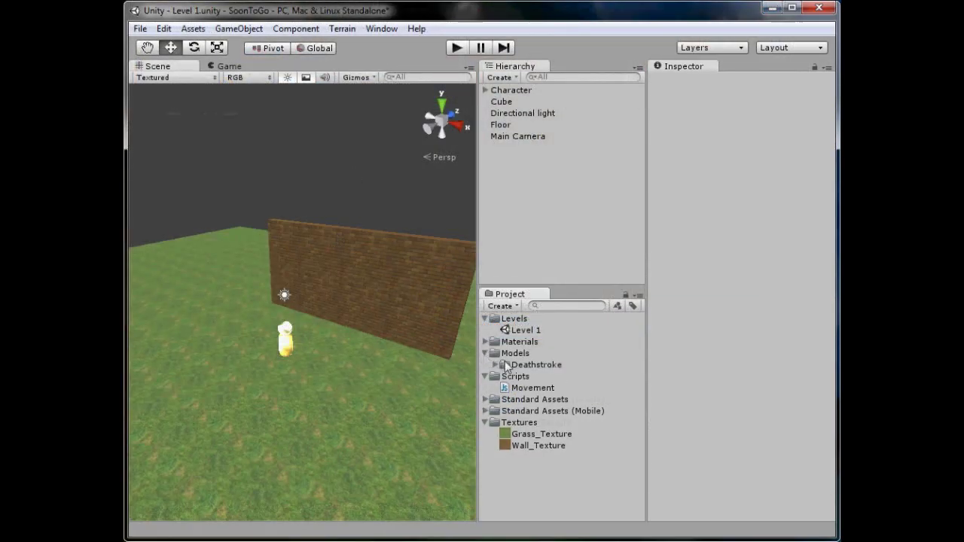
click(495, 365)
scroll(528, 388, down, 3)
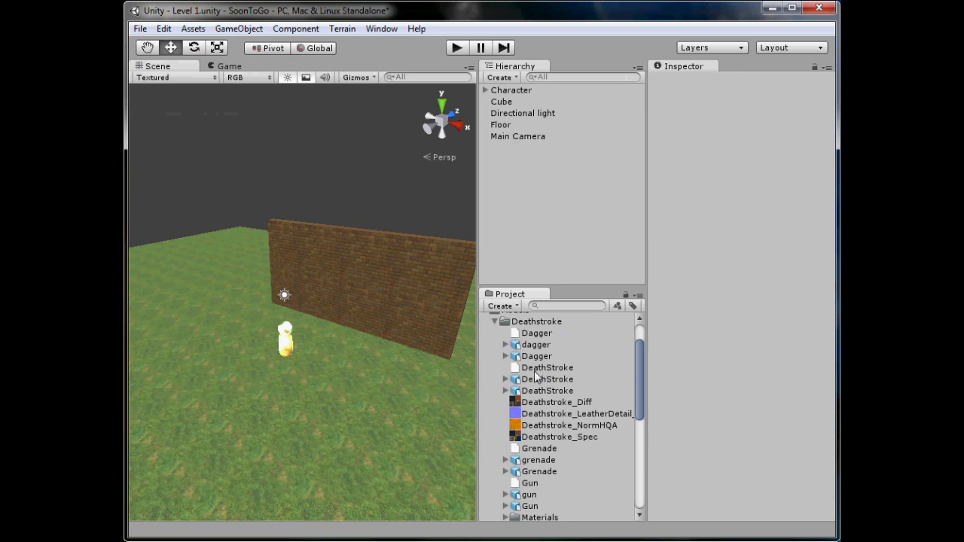
scroll(533, 381, down, 5)
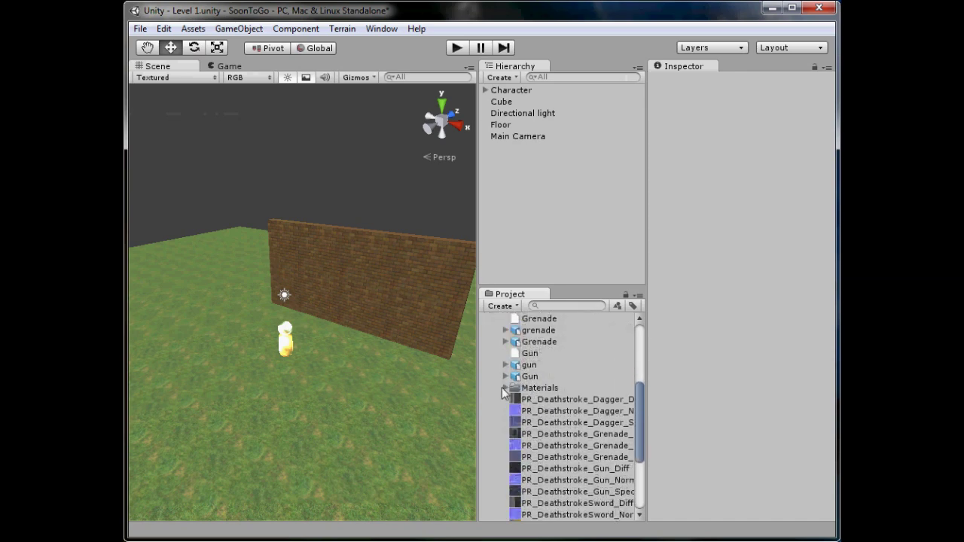
scroll(527, 411, down, 4)
scroll(548, 423, up, 3)
Step: Select all the PR_Deathstroke textures, from the dagger diffuse to the sword specular, to preview them together
click(536, 486)
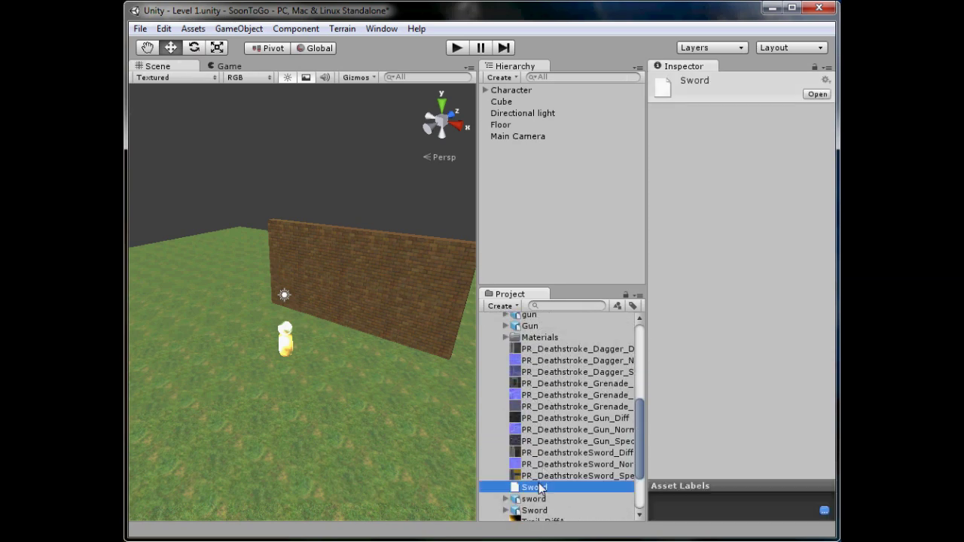
click(540, 476)
shift+click(562, 350)
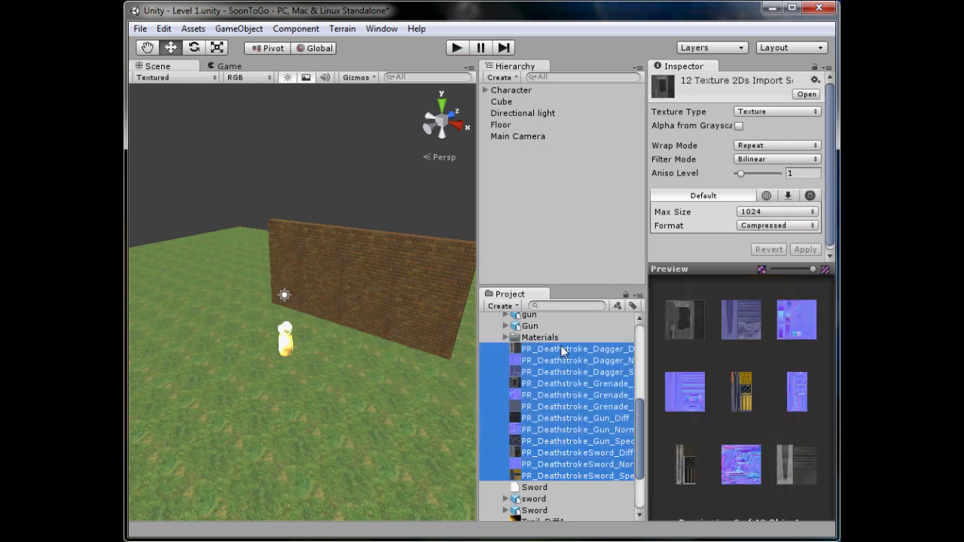
scroll(556, 420, down, 3)
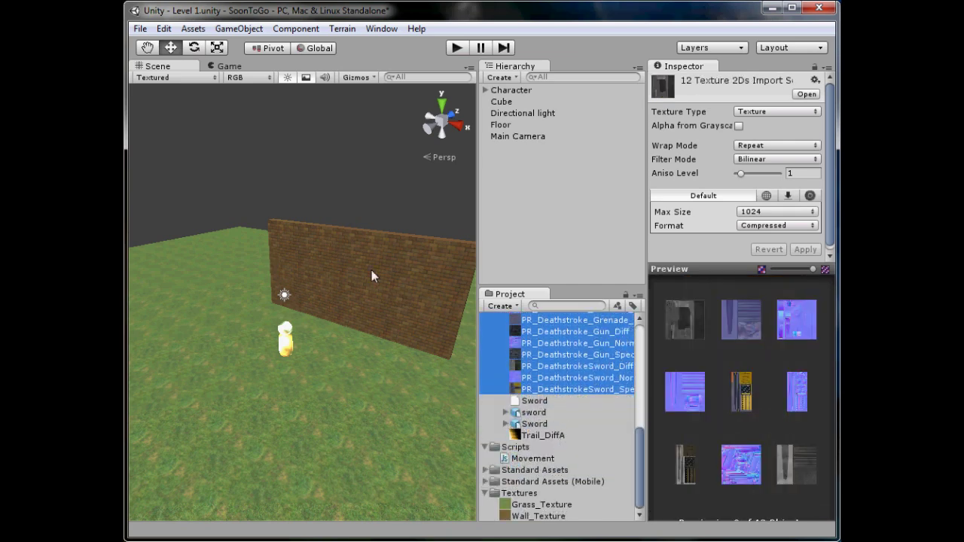
Step: Preview the PR_Deathstroke sword specular, gun specular and diffuse, and grenade textures one at a time
click(568, 390)
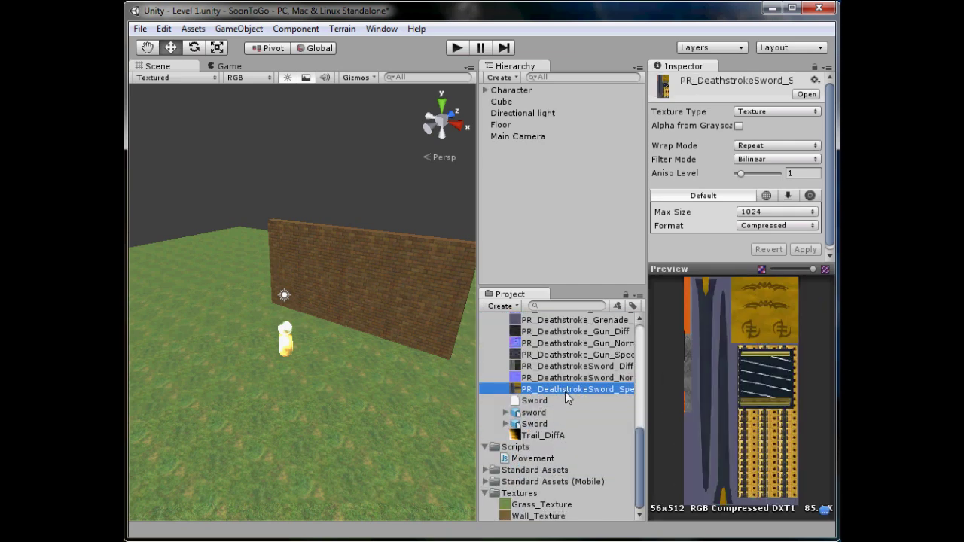
click(588, 355)
click(575, 332)
scroll(580, 361, up, 2)
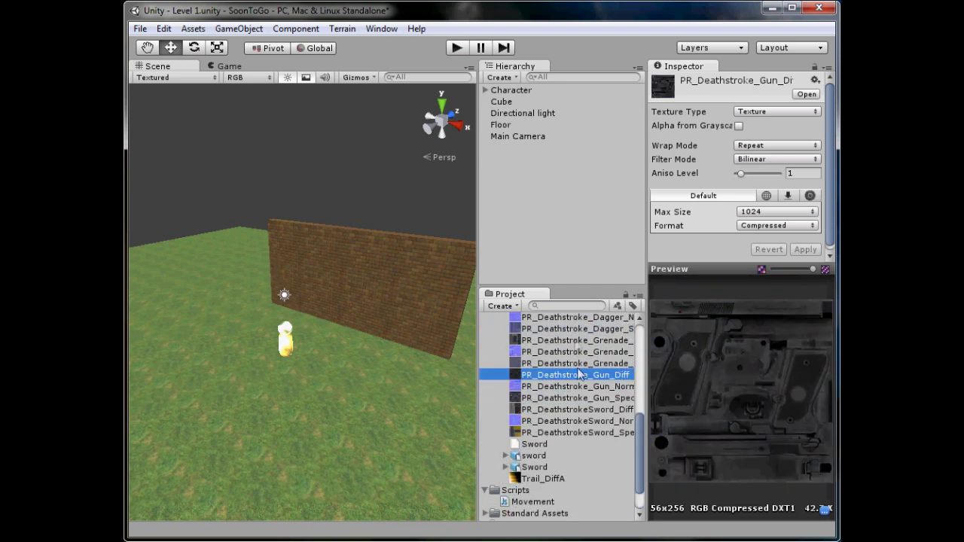
click(587, 351)
click(588, 339)
scroll(588, 339, up, 2)
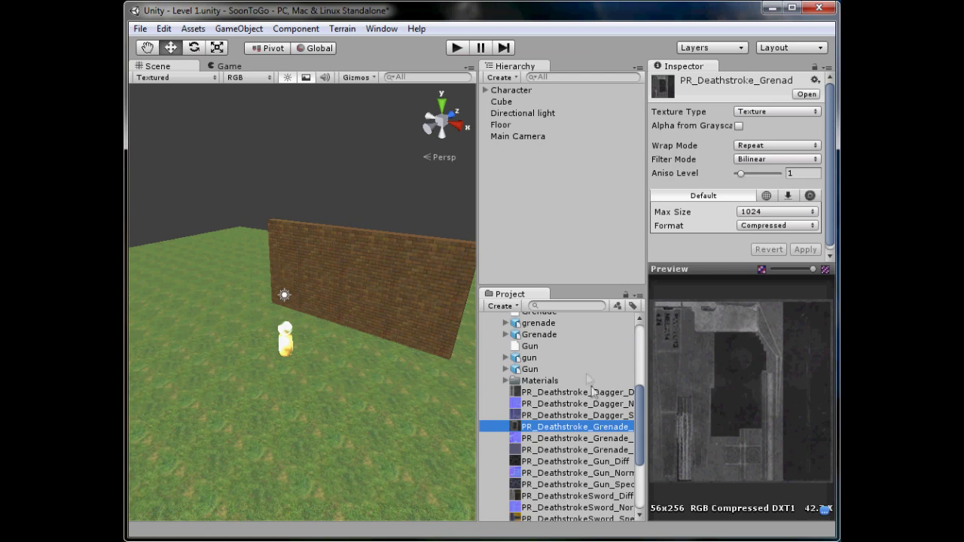
Step: Preview both versions of the sword, gun and grenade models in the Deathstroke folder
scroll(588, 354, down, 2)
click(548, 455)
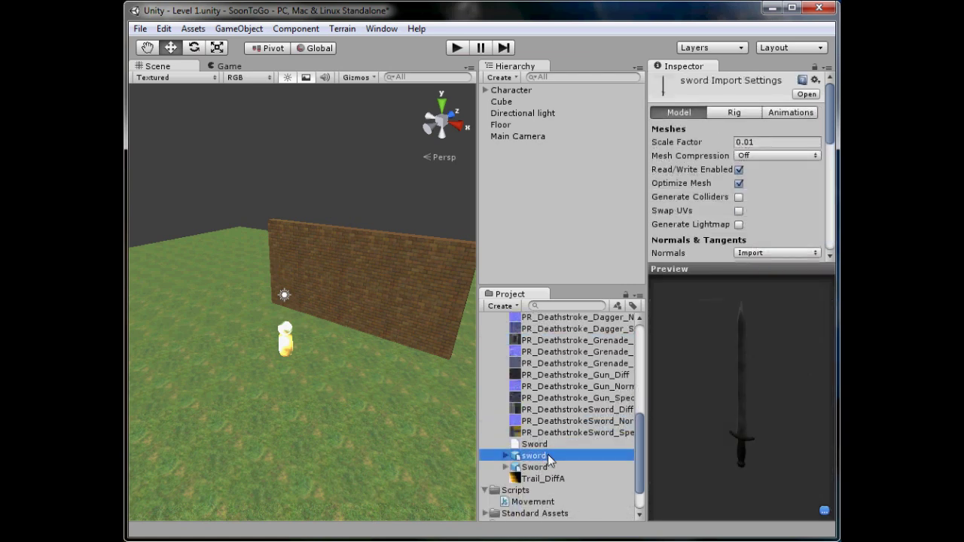
click(552, 467)
scroll(553, 452, up, 7)
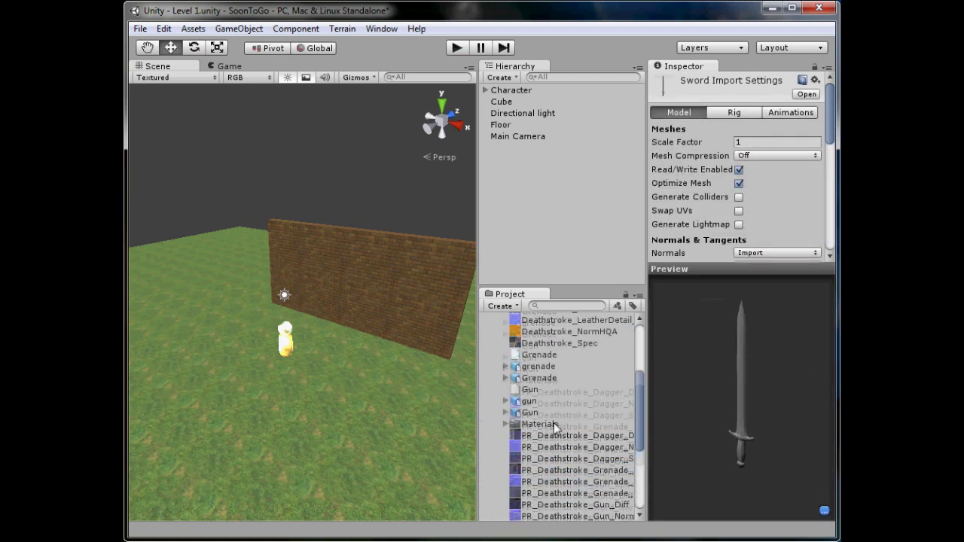
click(535, 445)
click(537, 457)
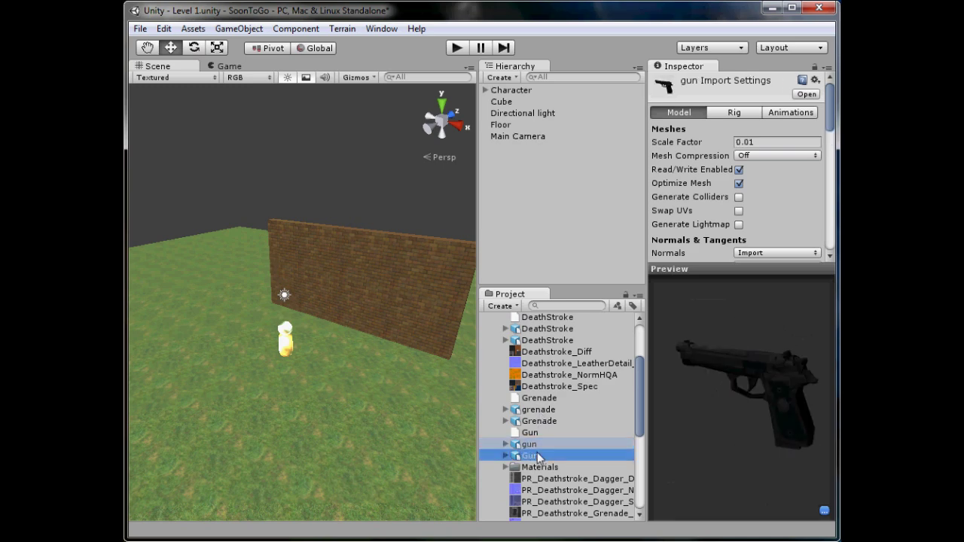
click(552, 421)
click(552, 409)
scroll(552, 407, up, 2)
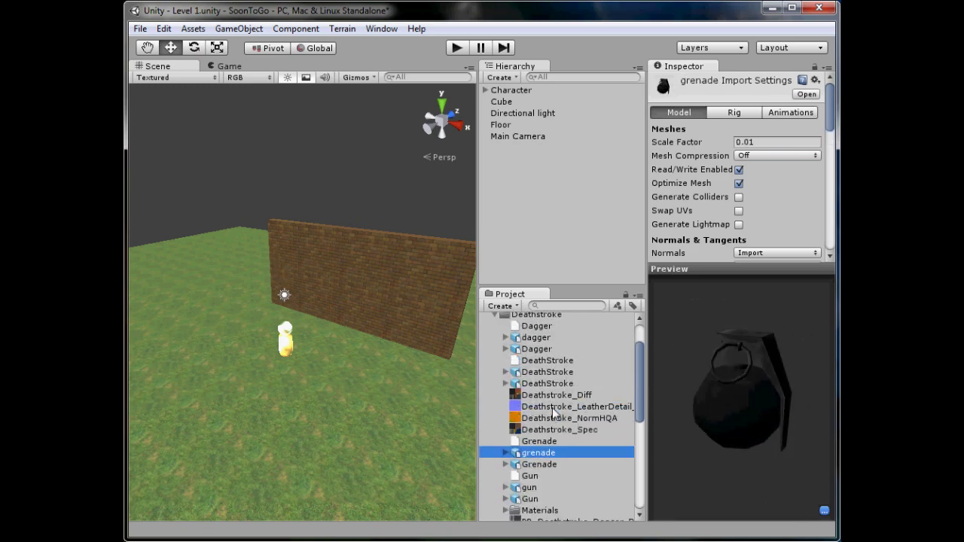
Step: Compare the two DeathStroke character models in the preview, rotating the textured one
scroll(549, 391, up, 2)
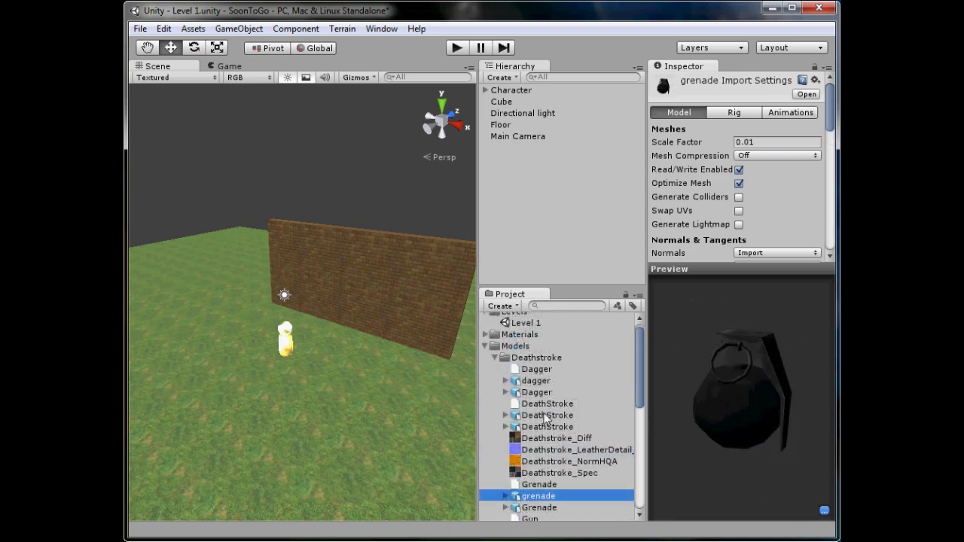
click(547, 416)
click(556, 427)
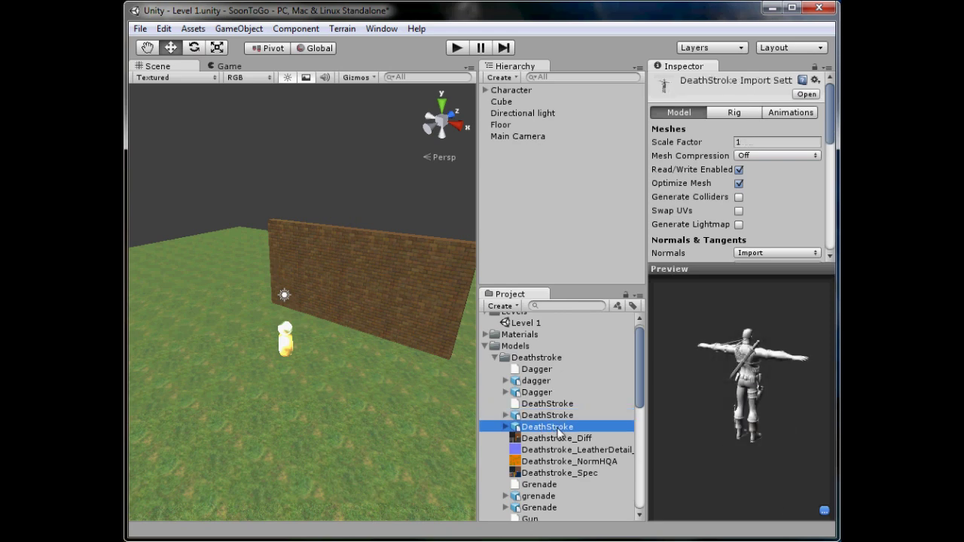
drag(709, 418, 609, 408)
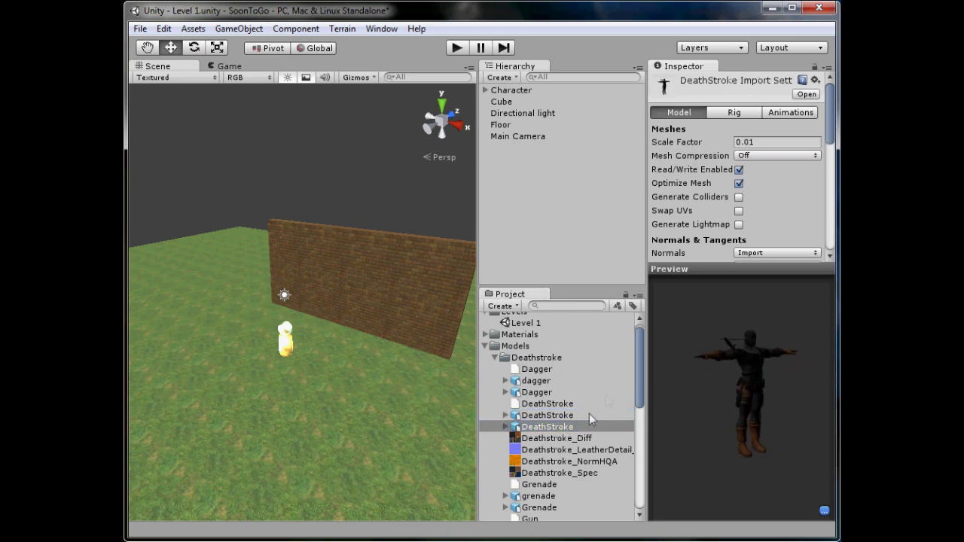
click(584, 413)
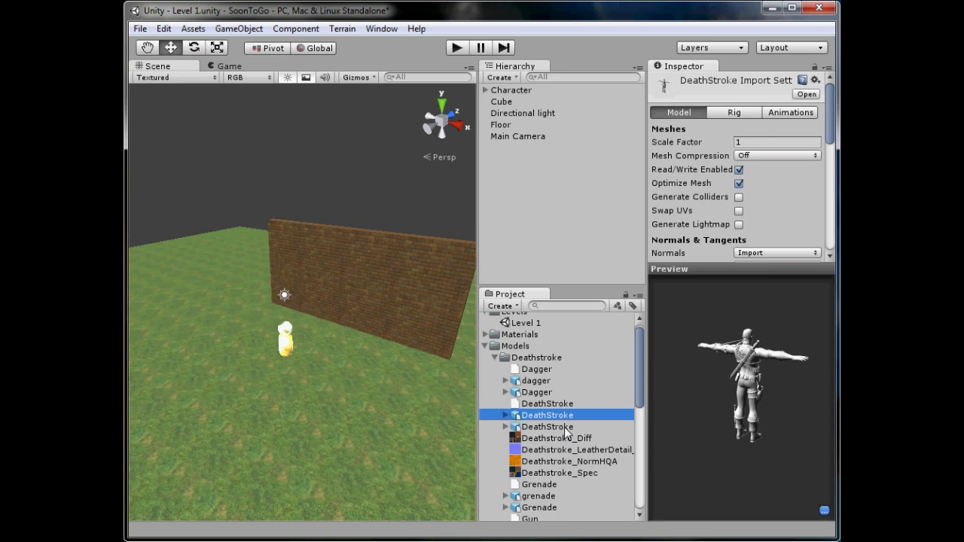
Step: Show the textured DeathStroke model's file in Explorer and select the Dagger object file in that folder
right_click(565, 427)
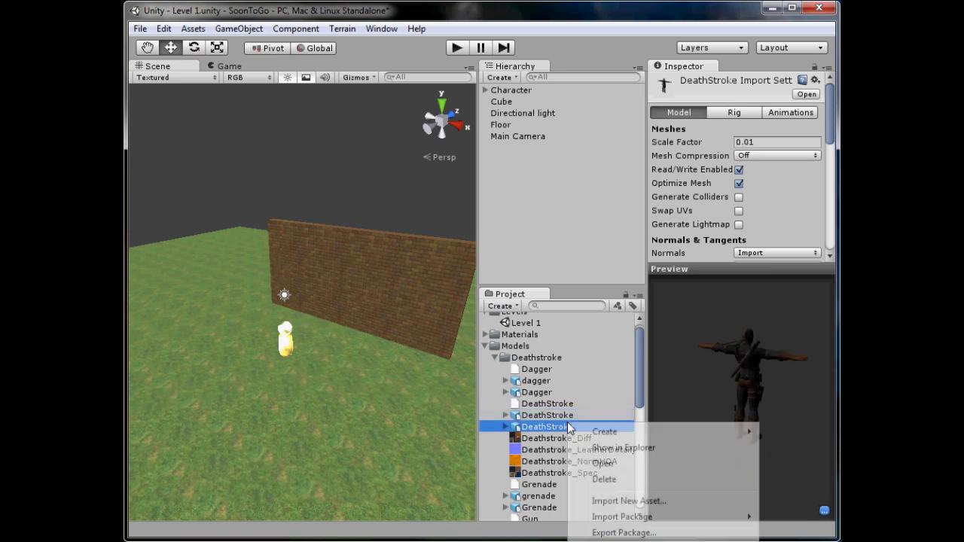
click(625, 449)
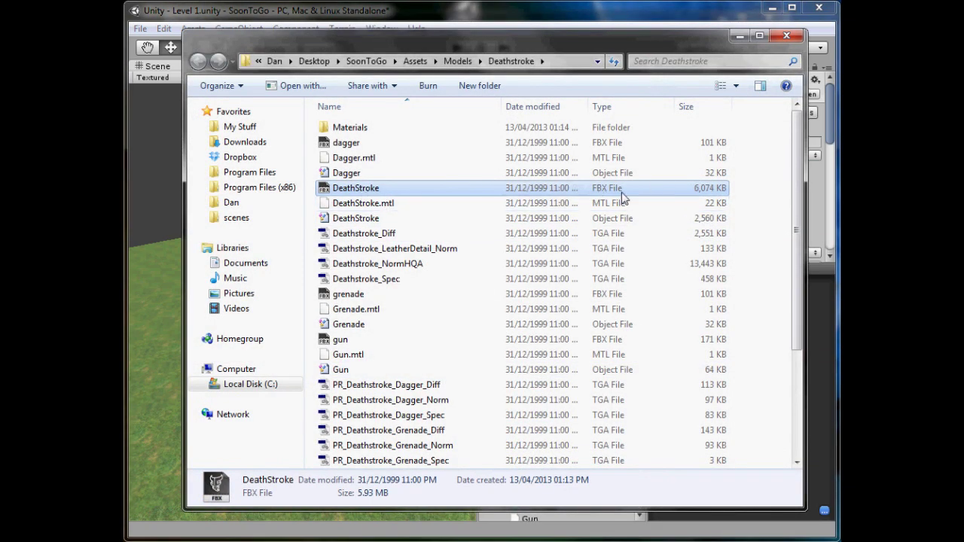
click(392, 174)
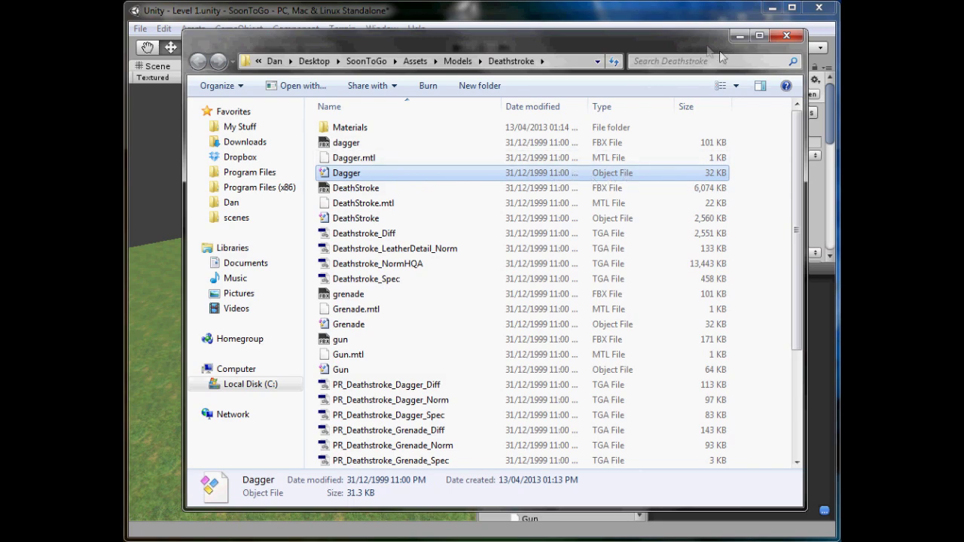
Step: Select the DeathStroke FBX file in Explorer, switch back to Unity and compare the two DeathStroke models and nearby assets in the preview
click(372, 187)
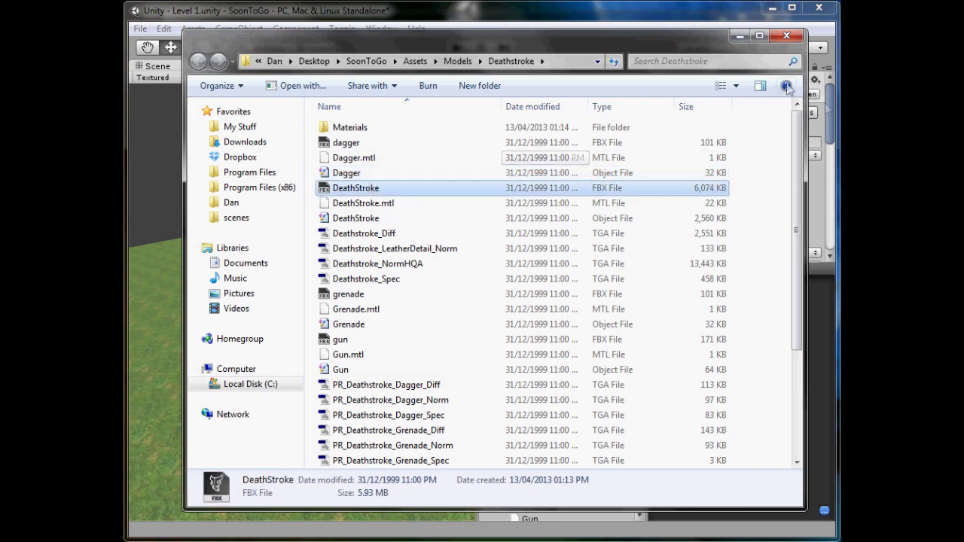
click(742, 37)
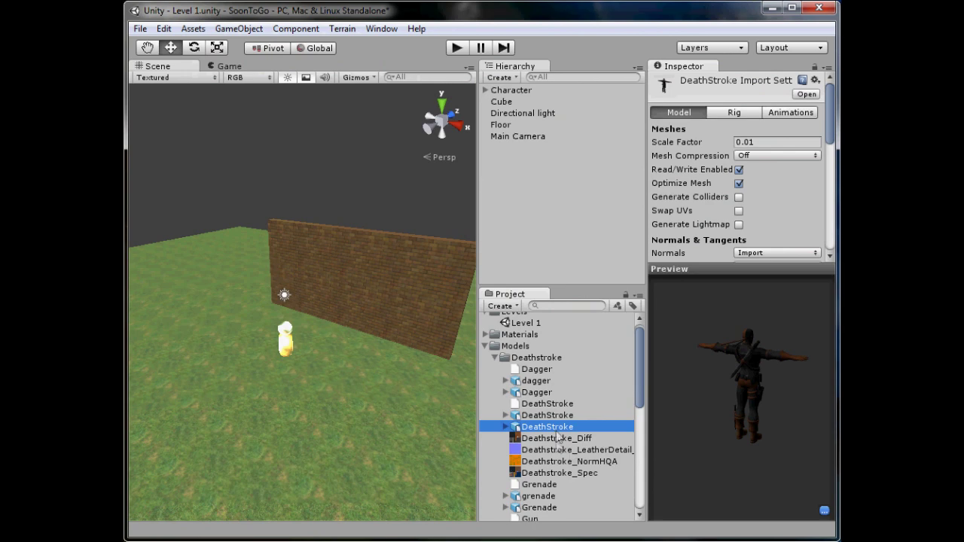
click(551, 415)
click(559, 437)
click(561, 426)
click(561, 415)
click(559, 426)
click(516, 392)
click(519, 415)
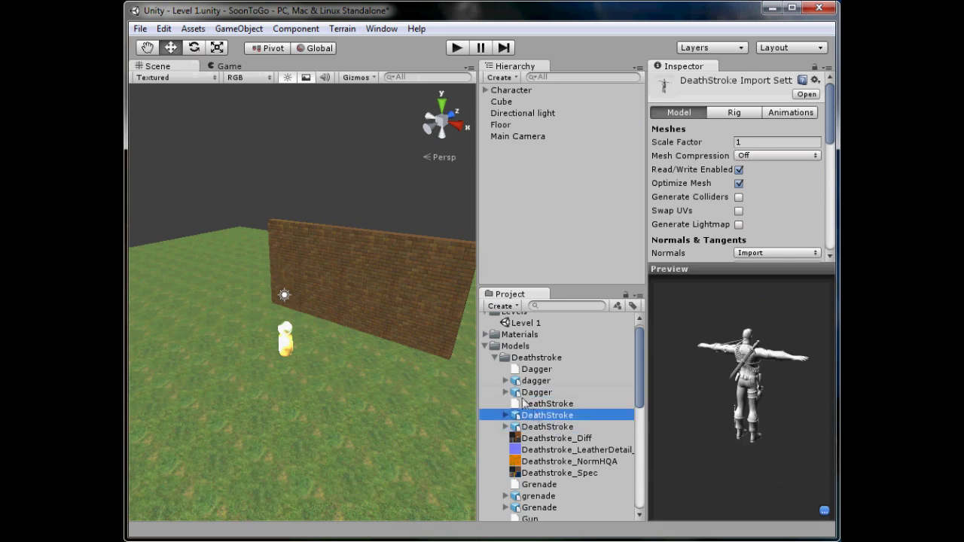
click(519, 404)
click(529, 414)
Step: Place the textured DeathStroke model in the scene near the character and raise it to about Y -250.32
drag(561, 428, 355, 408)
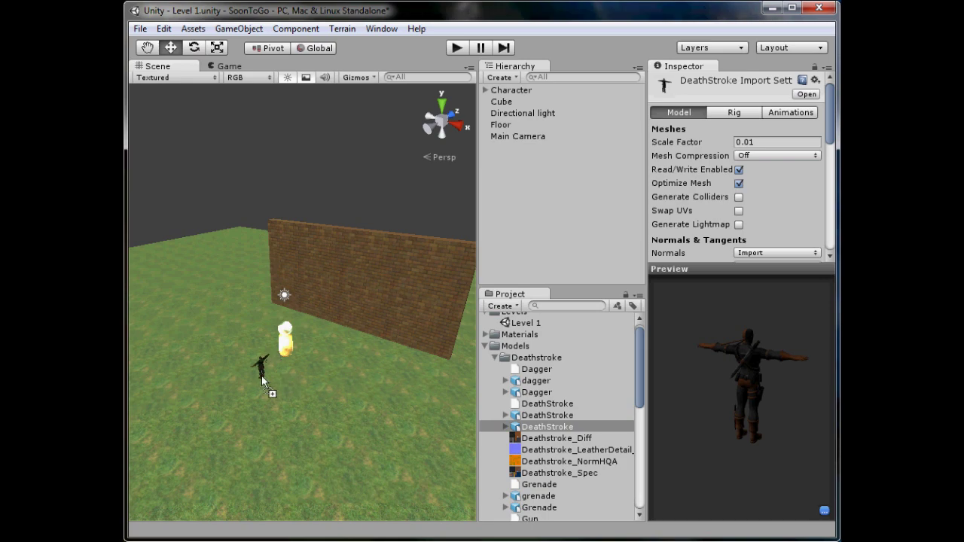
drag(262, 377, 261, 379)
alt+drag(354, 384, 189, 323)
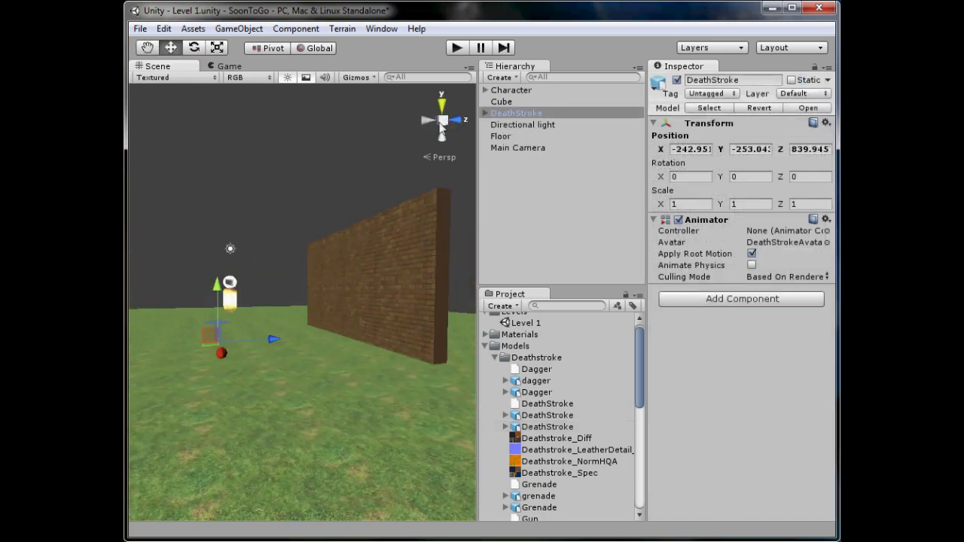
click(450, 121)
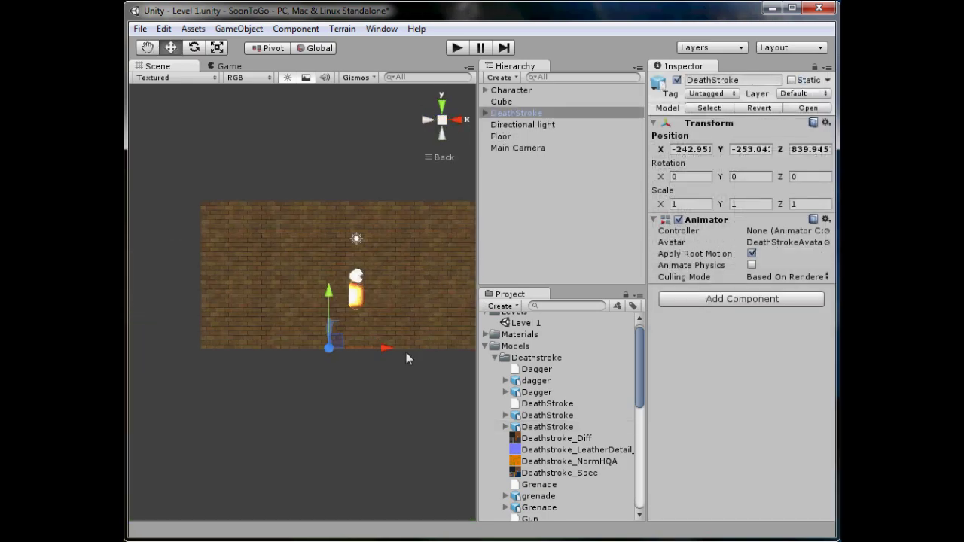
scroll(263, 422, up, 2)
drag(269, 424, 283, 333)
scroll(299, 340, down, 2)
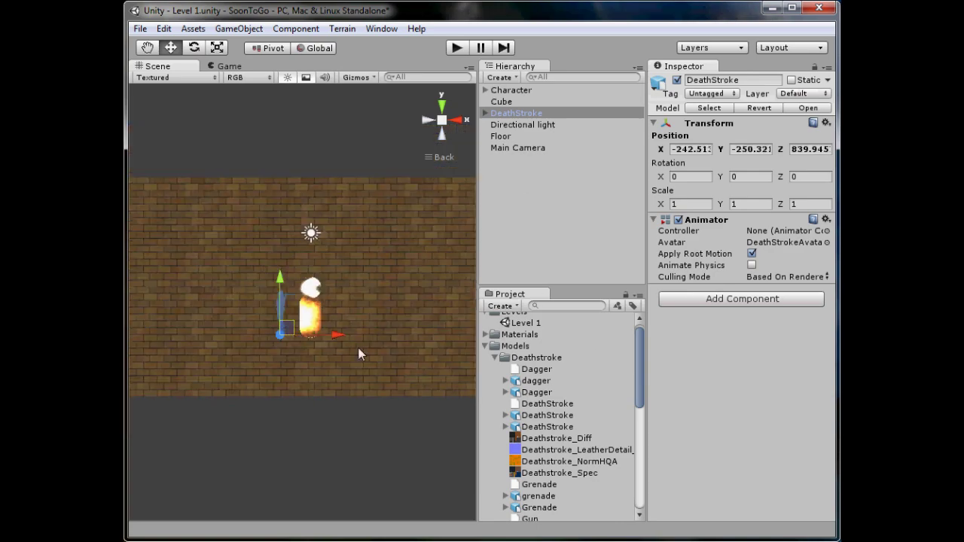
Step: Move the DeathStroke model beside the fiery capsule character, to about X -241.06, for a size comparison
click(443, 125)
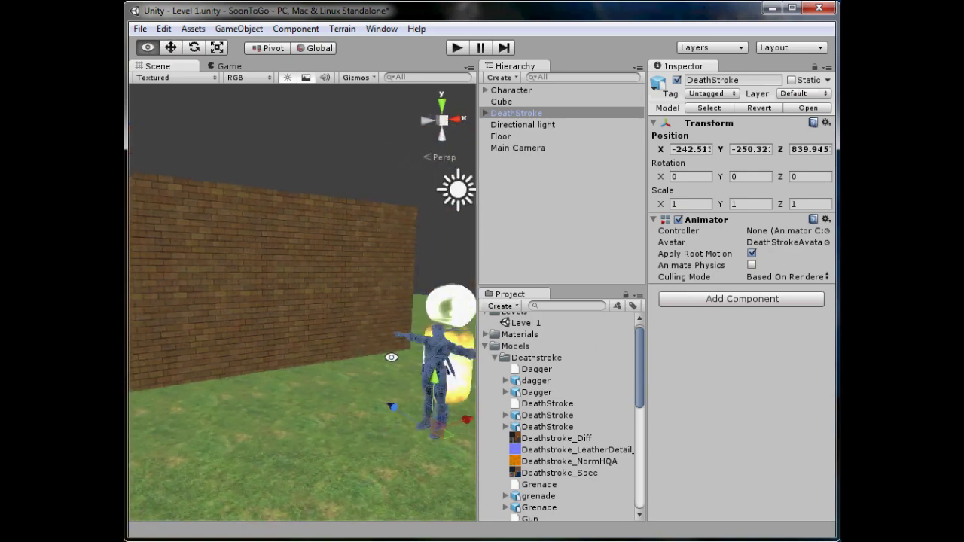
alt+drag(391, 357, 179, 346)
alt+drag(223, 369, 356, 461)
middle_drag(356, 462, 341, 443)
drag(319, 362, 410, 354)
click(439, 127)
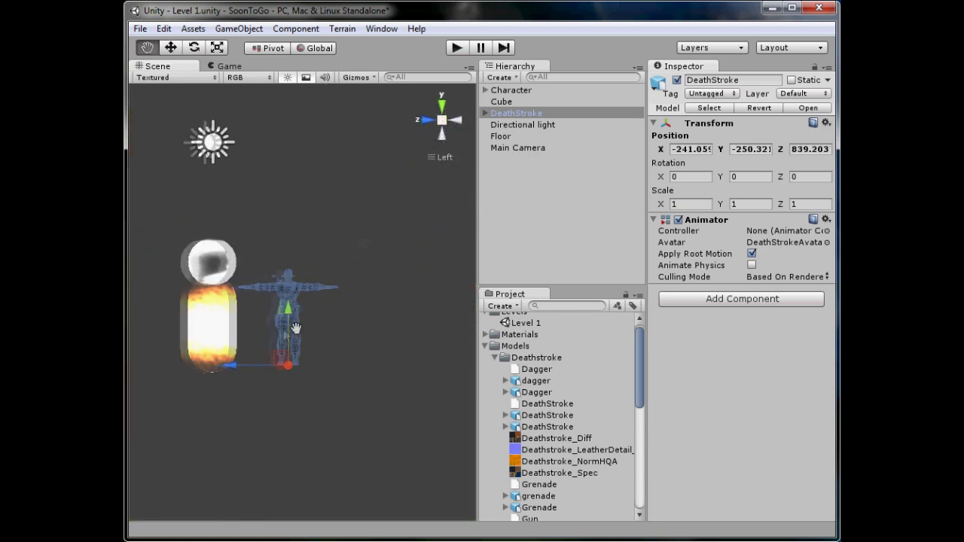
drag(284, 369, 328, 365)
Step: Set the textured DeathStroke model's import Scale Factor to 0.02 and apply the import settings
click(514, 417)
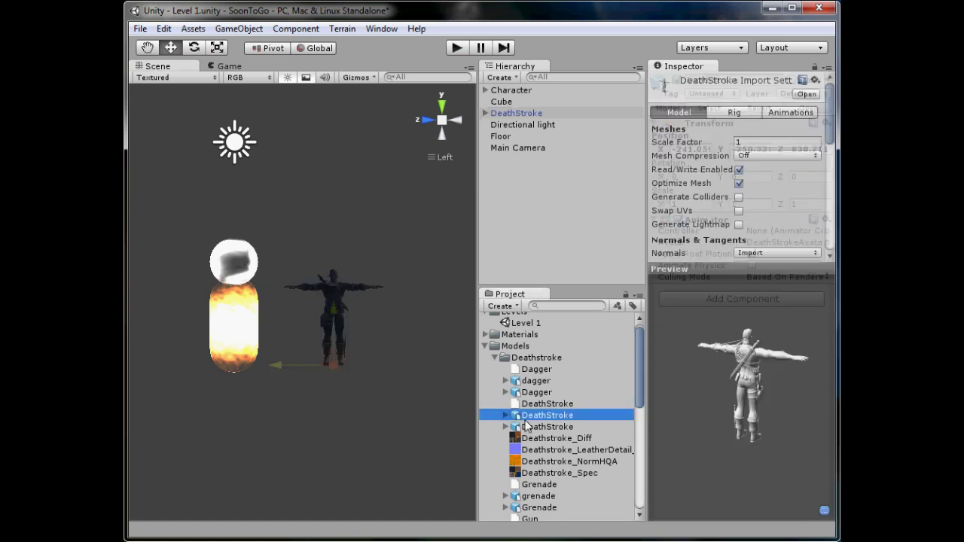
click(540, 438)
click(545, 427)
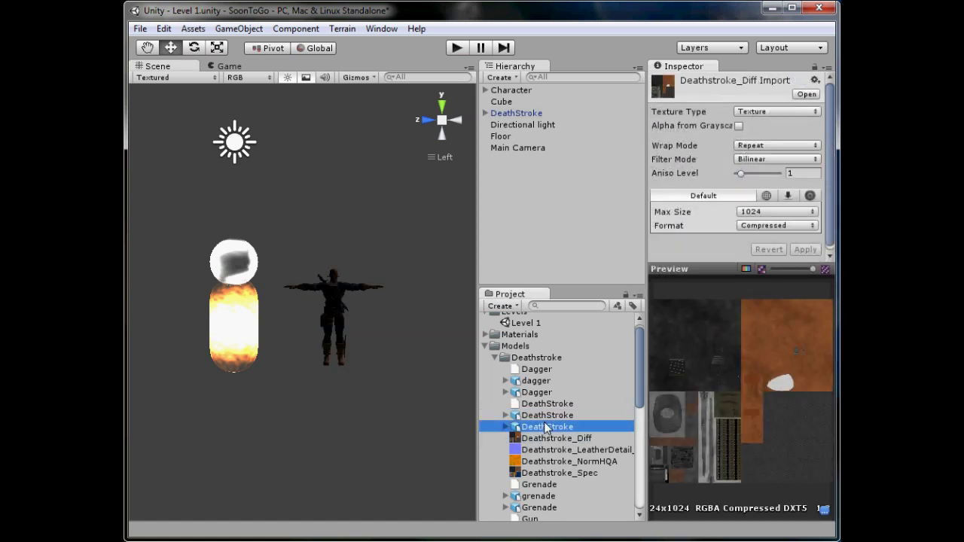
click(767, 143)
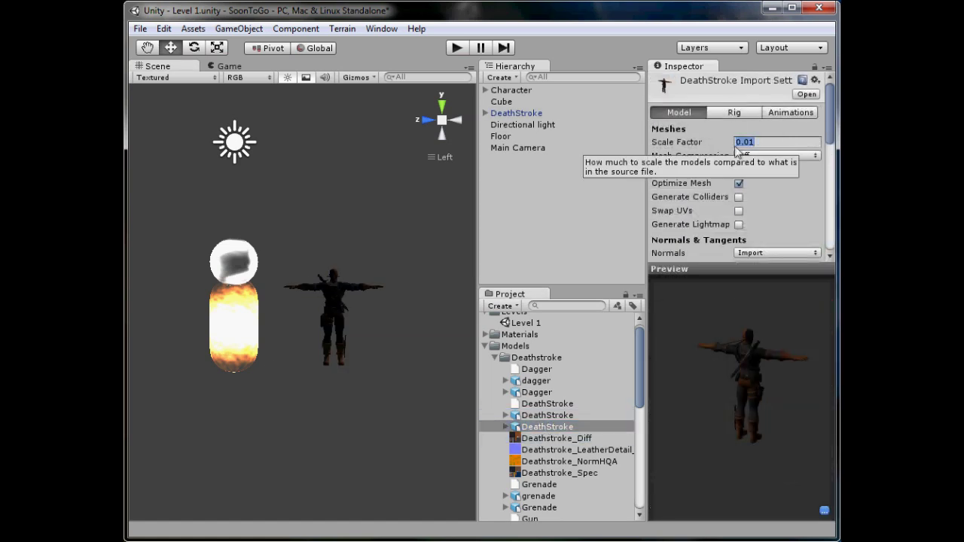
drag(736, 265, 736, 348)
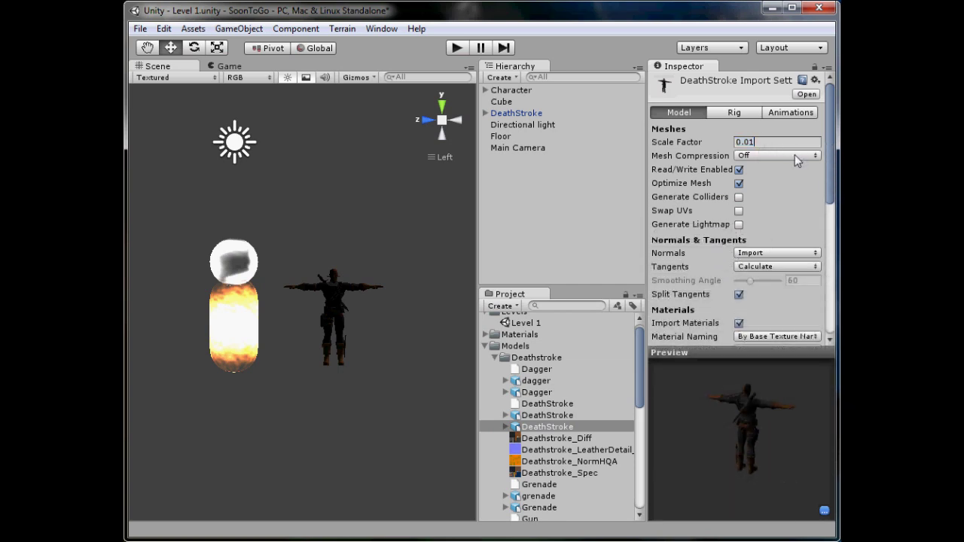
key(BackSpace)
text(2)
scroll(741, 200, down, 3)
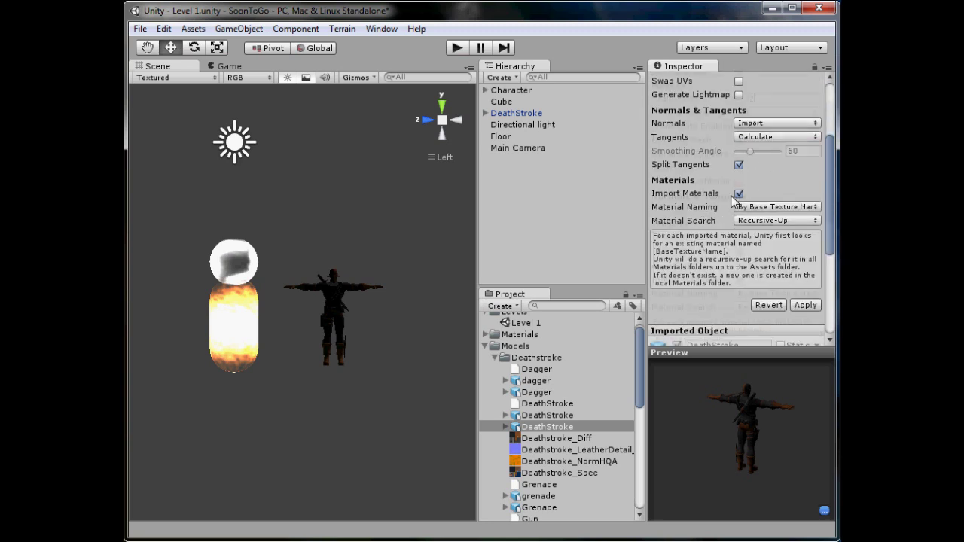
click(805, 306)
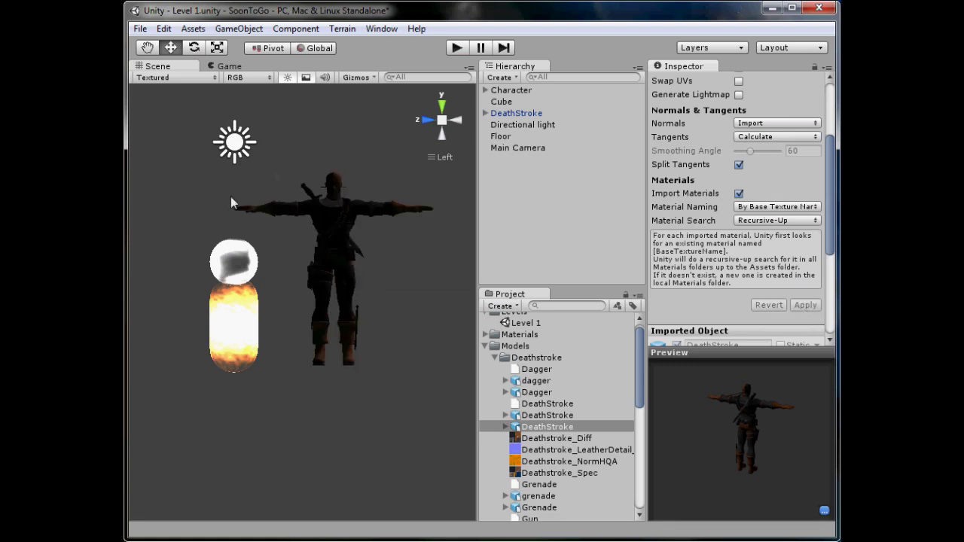
Step: Move DeathStroke down onto the grass floor, to about X -236.27, Y -252.86, Z 841.24
click(441, 124)
alt+drag(458, 265, 308, 313)
scroll(241, 337, down, 5)
click(235, 305)
click(239, 299)
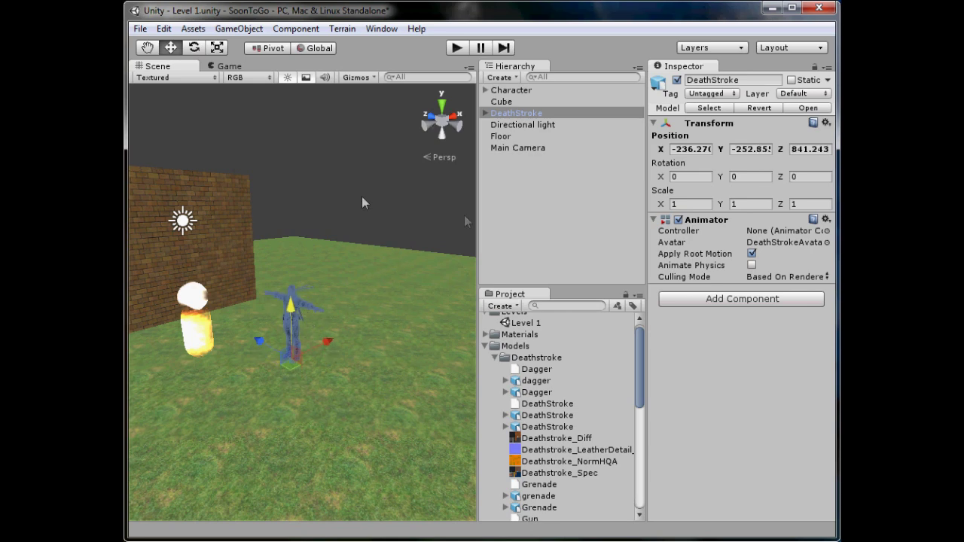
click(200, 248)
key(f)
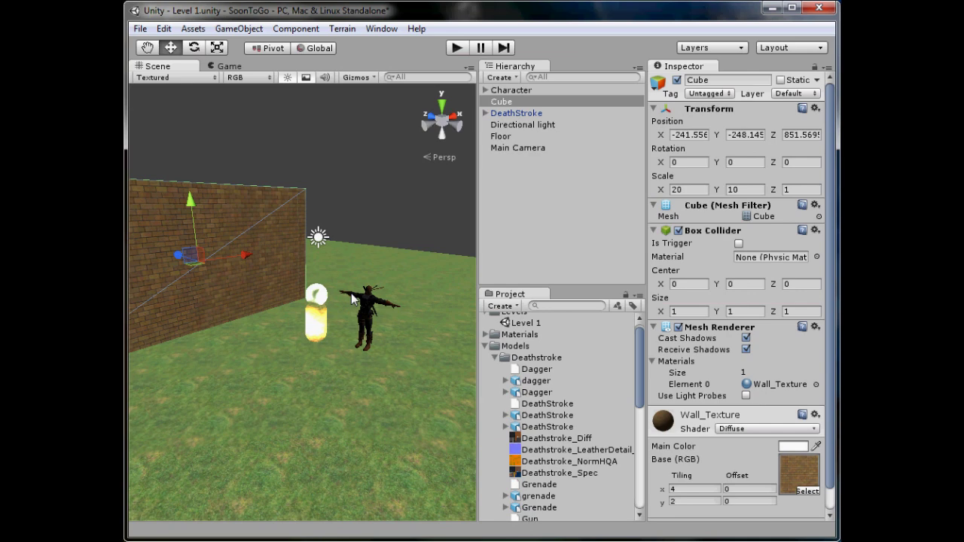
Step: Add a Box Collider component to the DeathStroke object in the scene
click(517, 90)
key(Down)
key(Down)
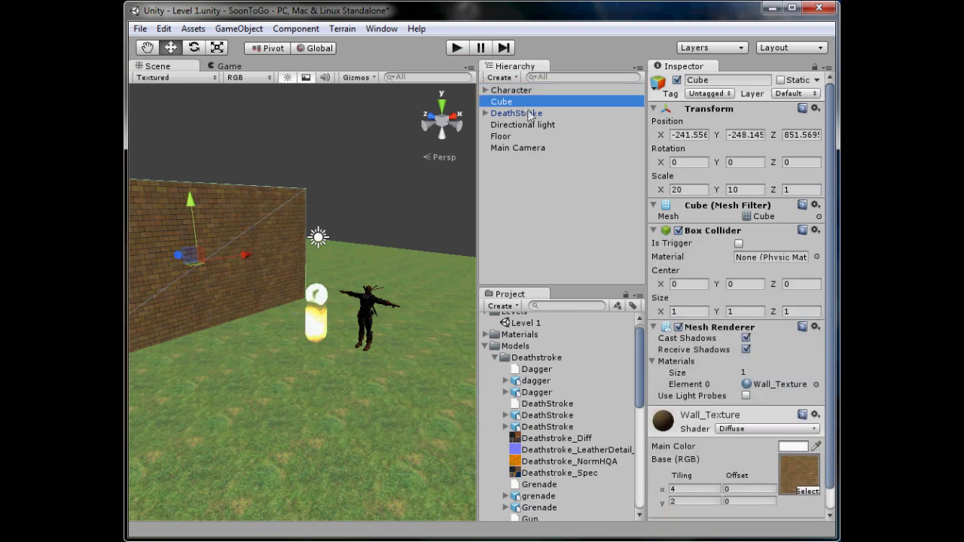
click(295, 29)
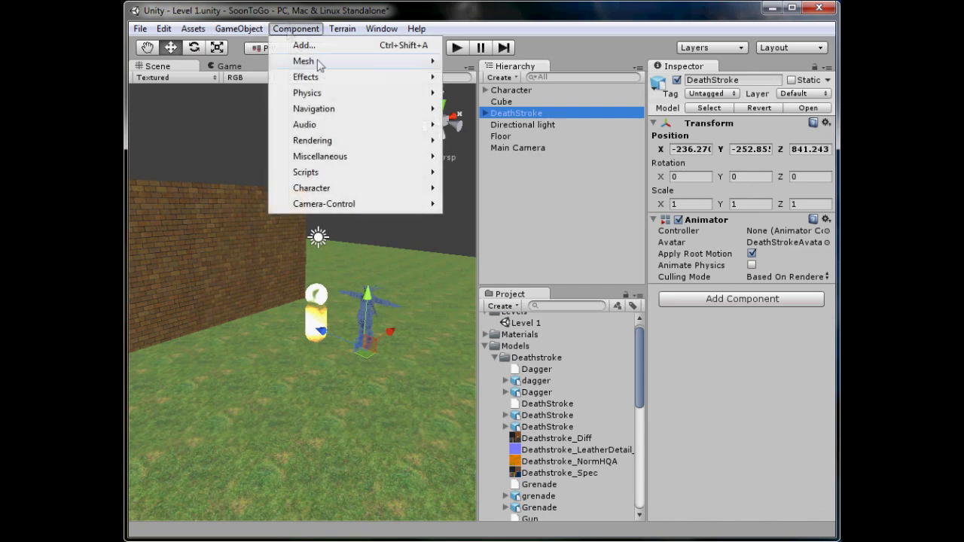
mouse_move(341, 79)
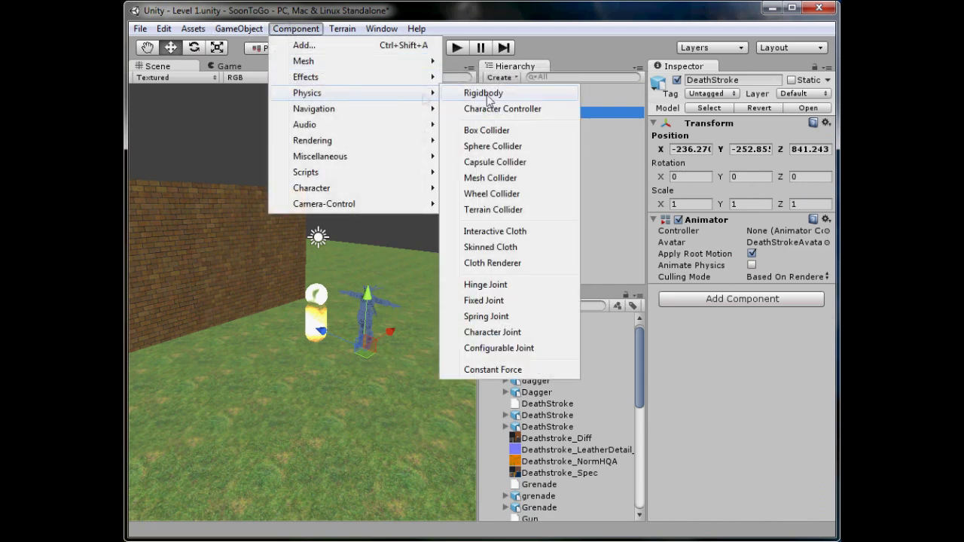
click(488, 131)
Step: Fit the Box Collider to DeathStroke's height with center Y 1.95 and size Y 3.88
click(433, 129)
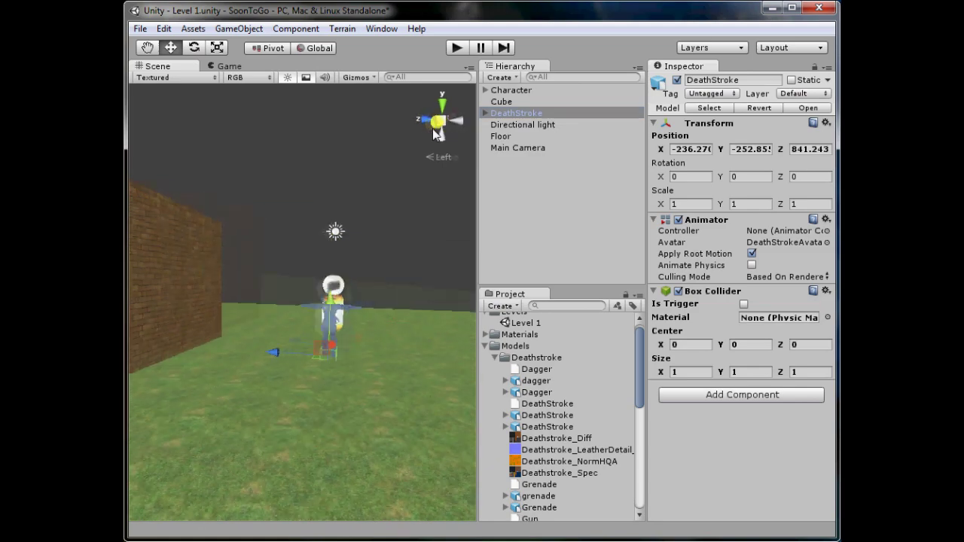
middle_drag(410, 230, 394, 173)
key(f)
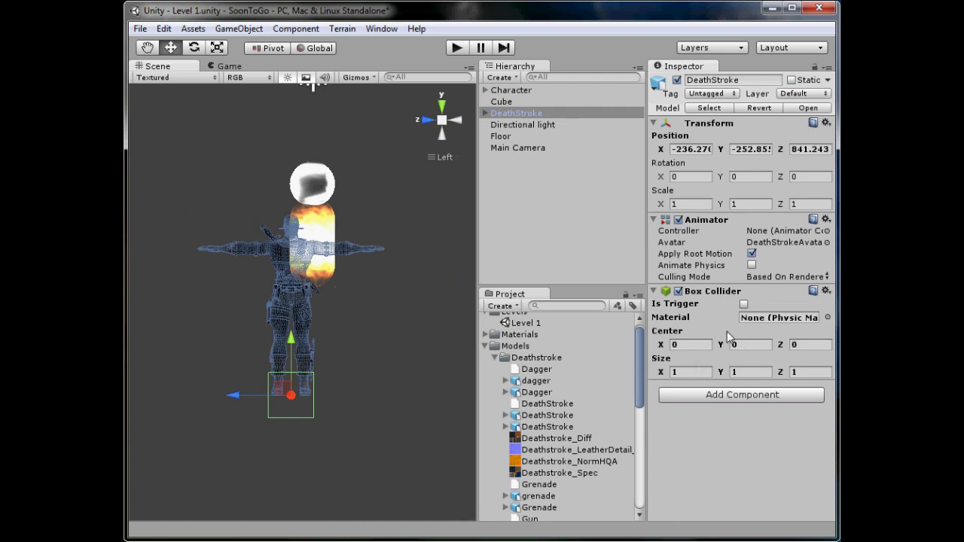
drag(721, 350, 769, 344)
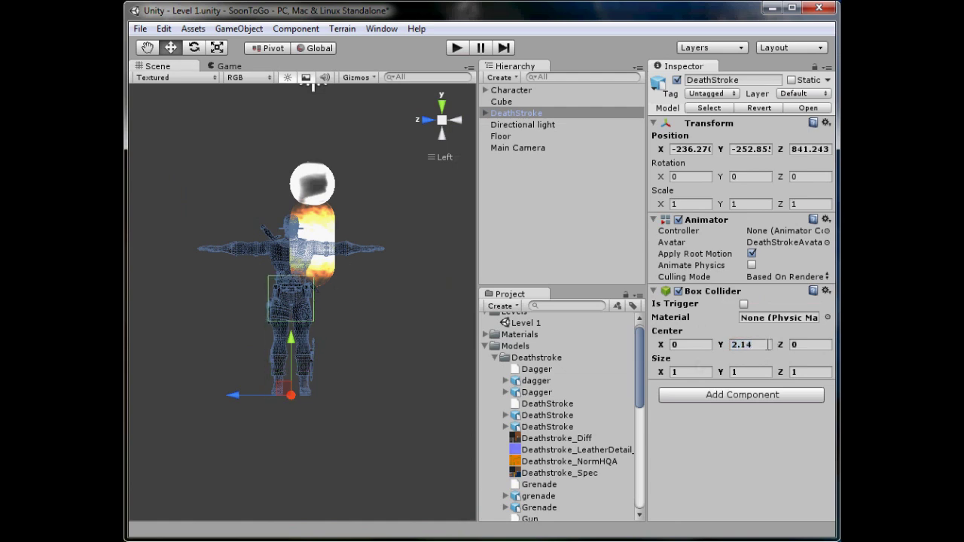
drag(719, 375, 791, 376)
mouse_move(719, 374)
mouse_down()
mouse_move(717, 348)
mouse_move(717, 355)
mouse_up()
Step: Shift the Box Collider's center X to -0.81 and widen its size Z to 4.19 to span the outstretched arms
click(427, 120)
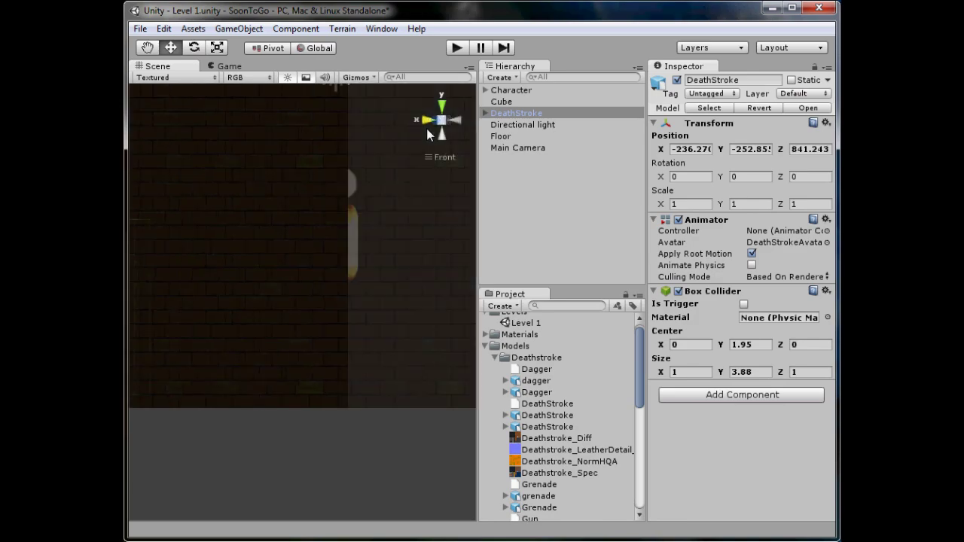
click(452, 125)
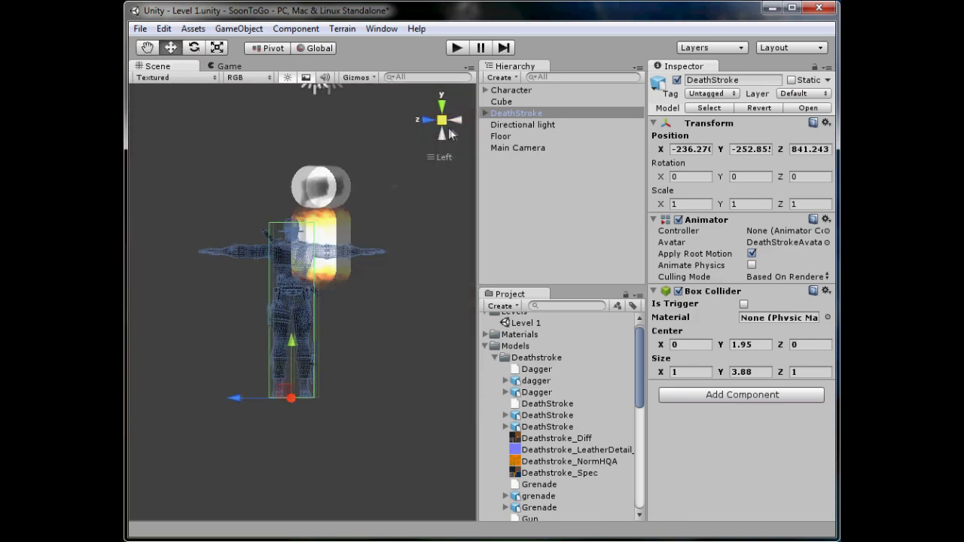
click(442, 125)
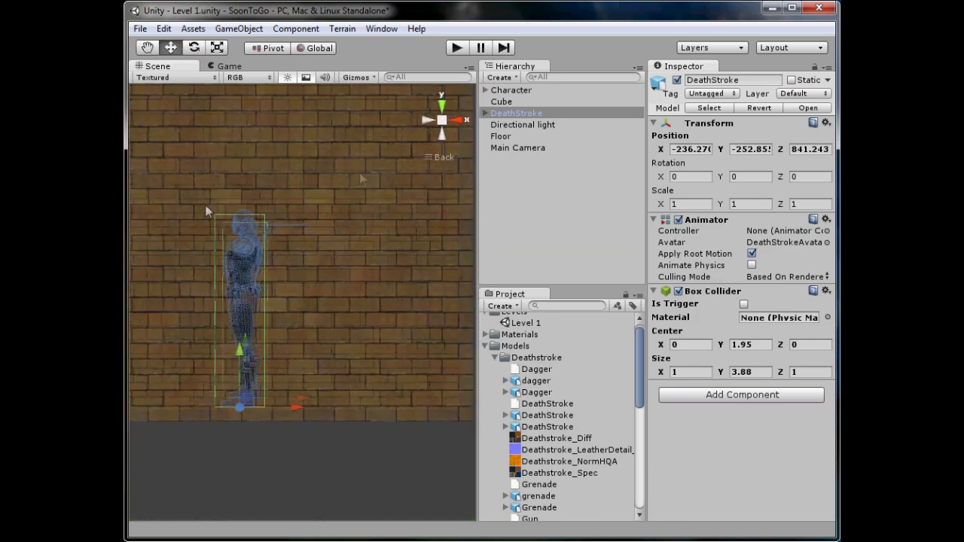
click(431, 123)
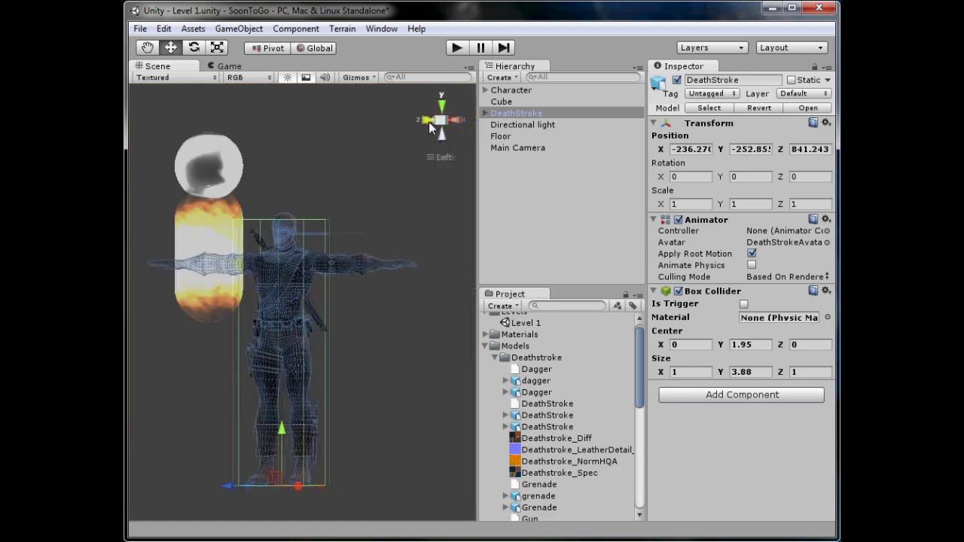
drag(660, 345, 624, 356)
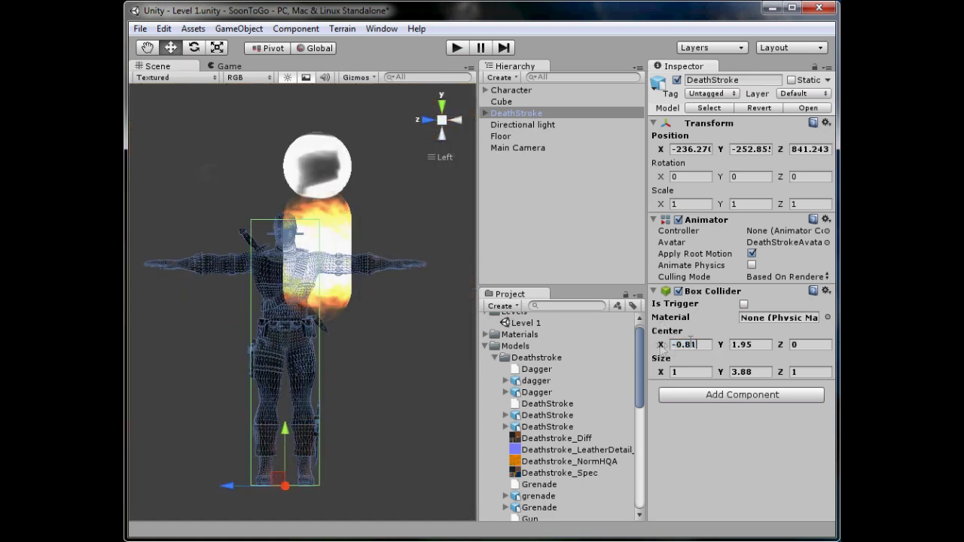
text(0)
drag(786, 348, 846, 370)
text(0)
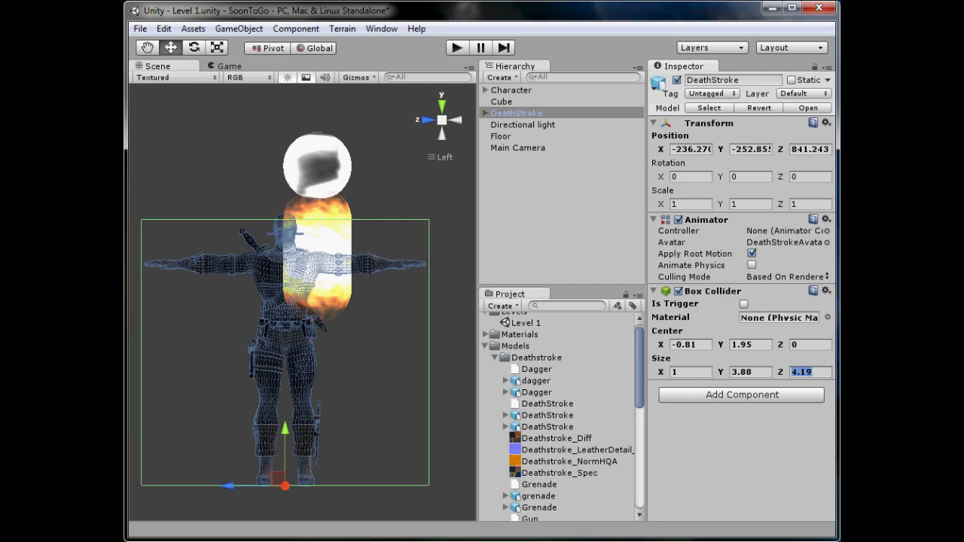
Step: Inspect the collider around DeathStroke, play-test the level and stop the game
click(440, 133)
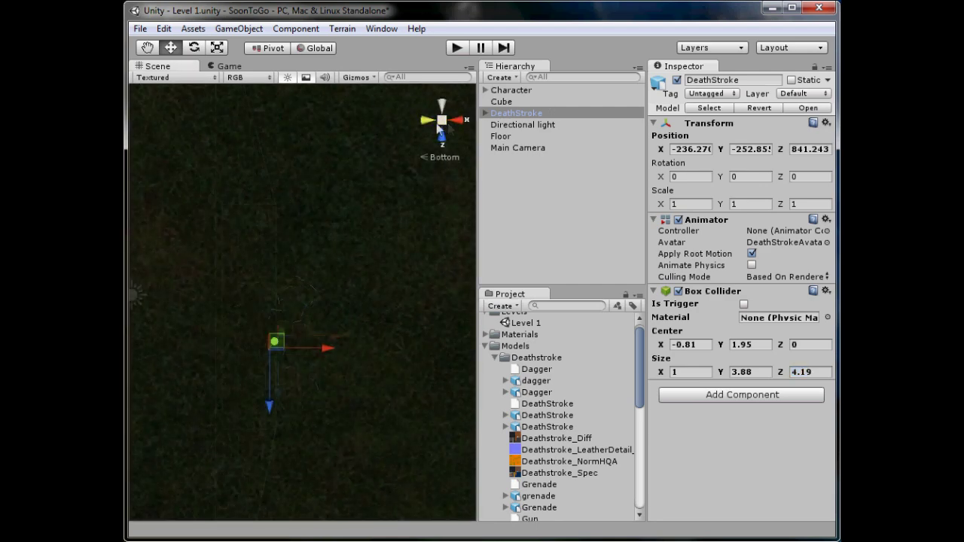
alt+drag(304, 197, 463, 173)
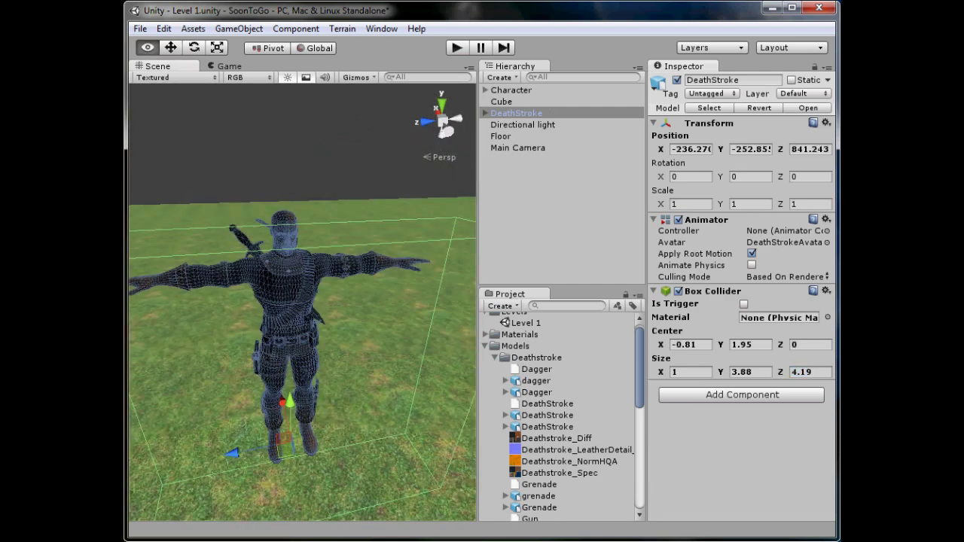
click(457, 48)
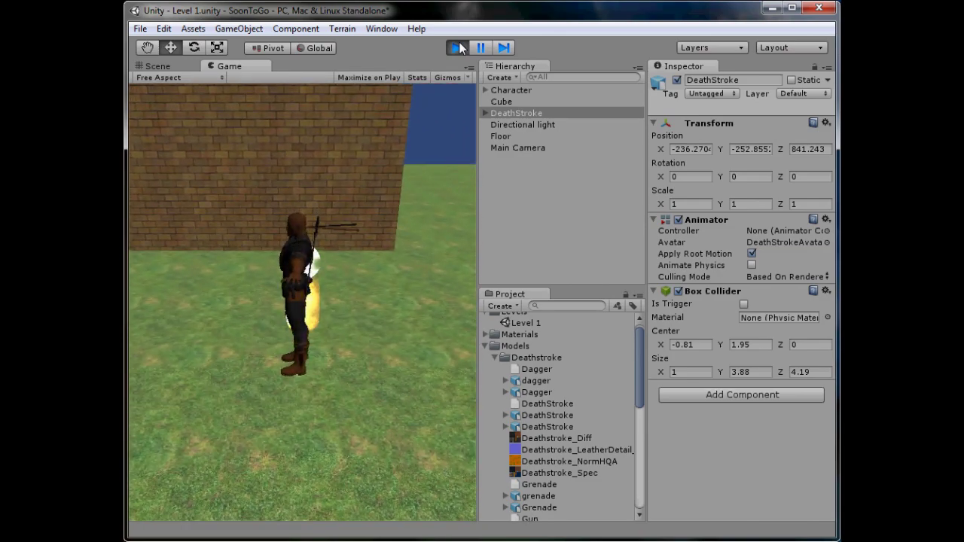
click(460, 48)
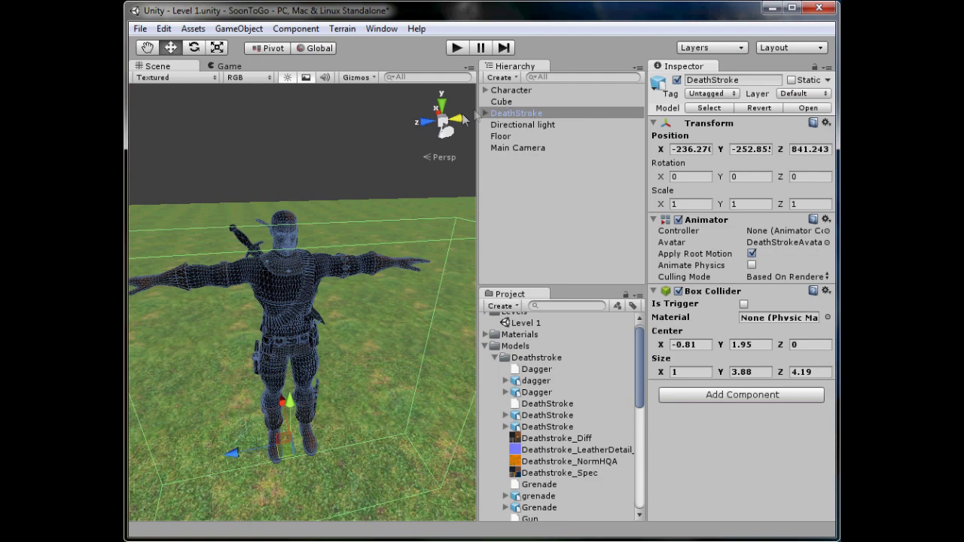
Step: Reset the Box Collider's center X to 0 so it lines up with DeathStroke's body
click(461, 119)
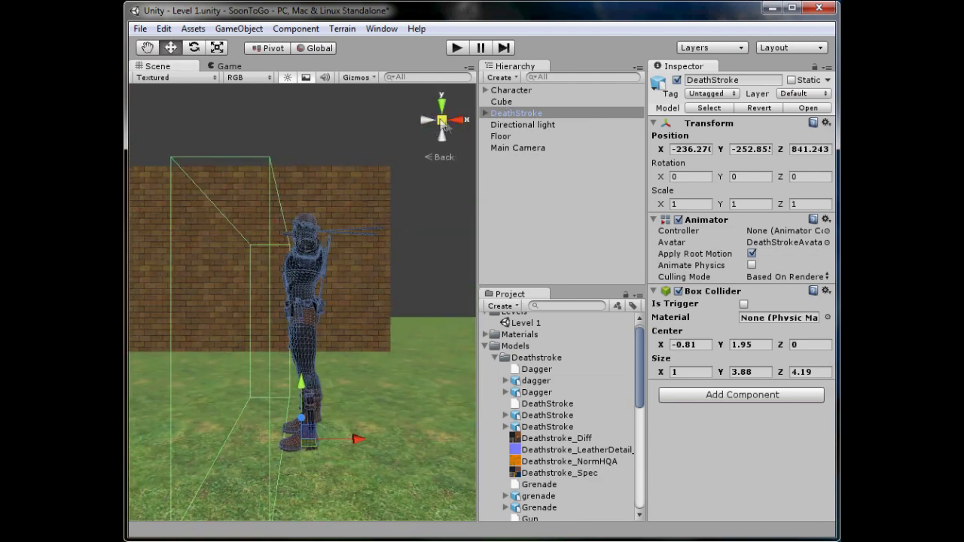
click(443, 121)
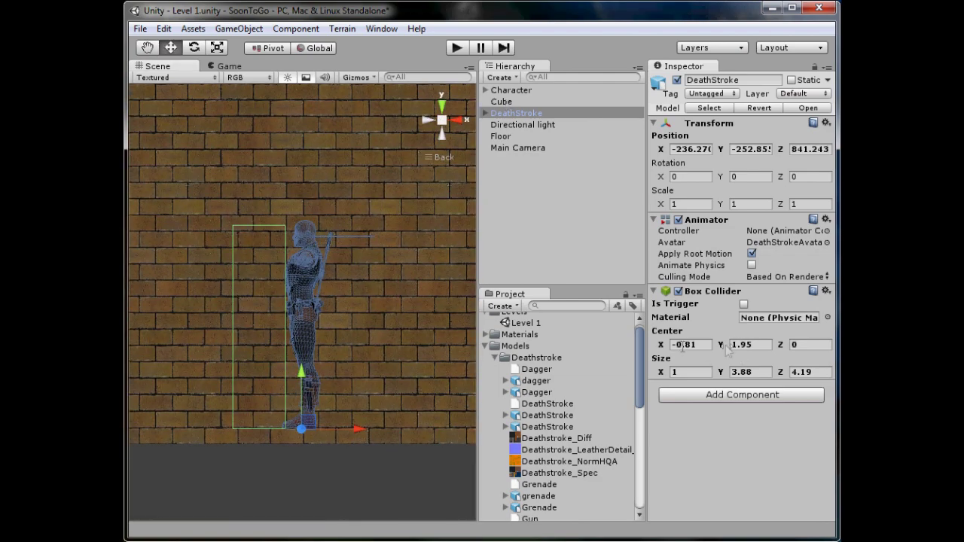
click(705, 346)
key(BackSpace)
key(BackSpace)
key(BackSpace)
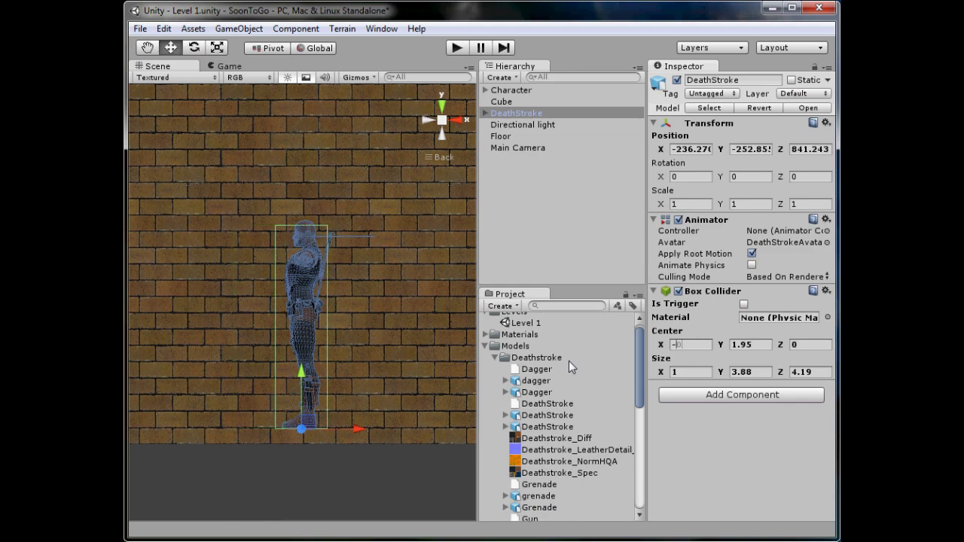
key(Return)
Step: Play-test the level with the realigned collider and stop the game
click(457, 48)
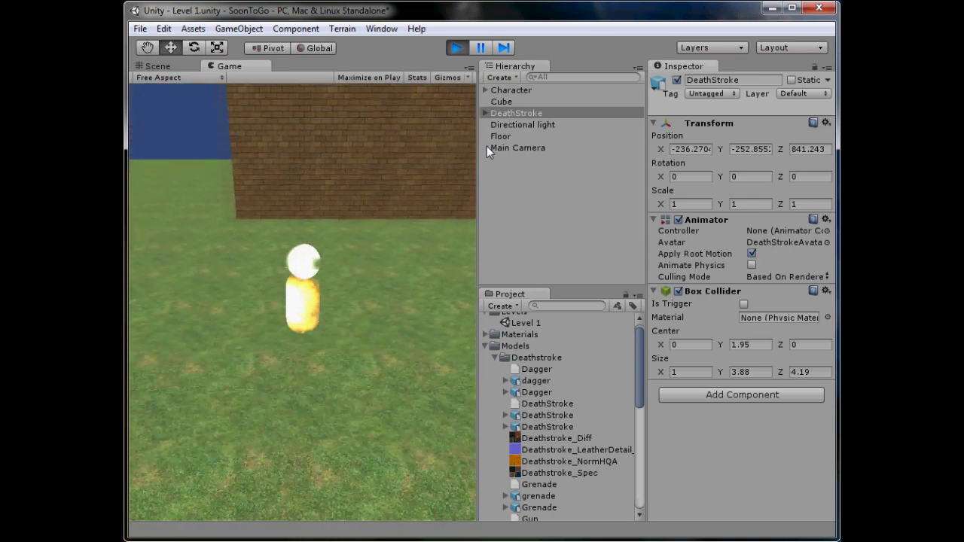
click(457, 47)
click(445, 122)
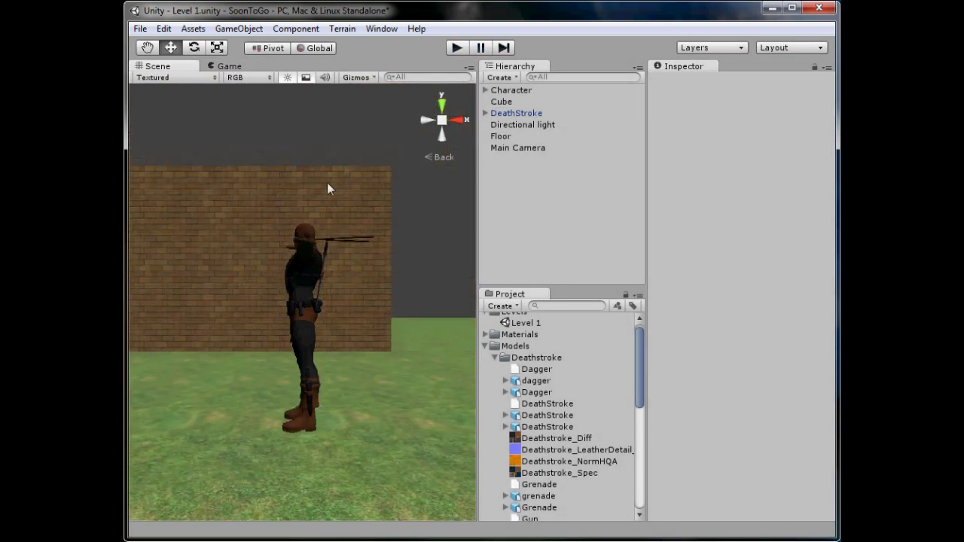
Step: Save the scene and look over the whole level from a distance
alt+drag(327, 189, 503, 243)
scroll(362, 188, down, 3)
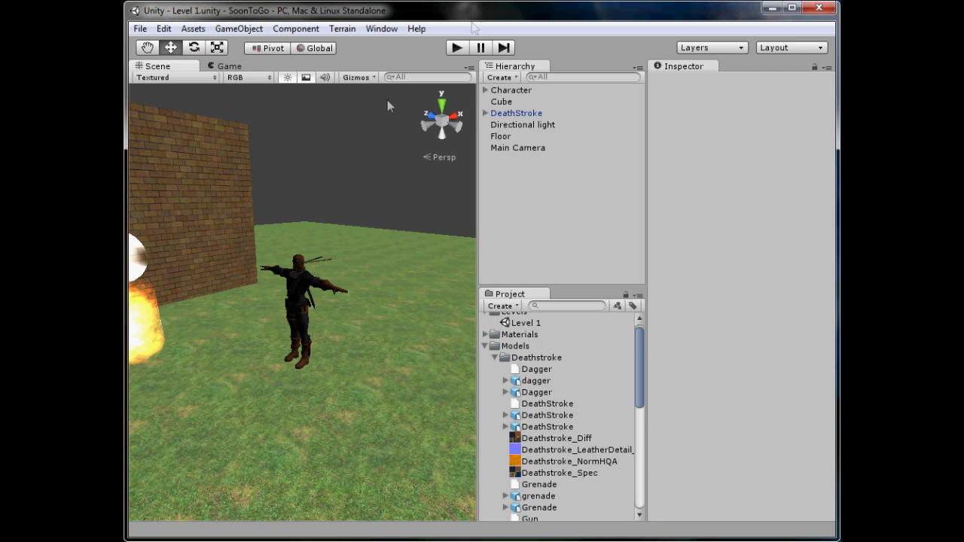
scroll(351, 176, down, 7)
scroll(320, 141, down, 3)
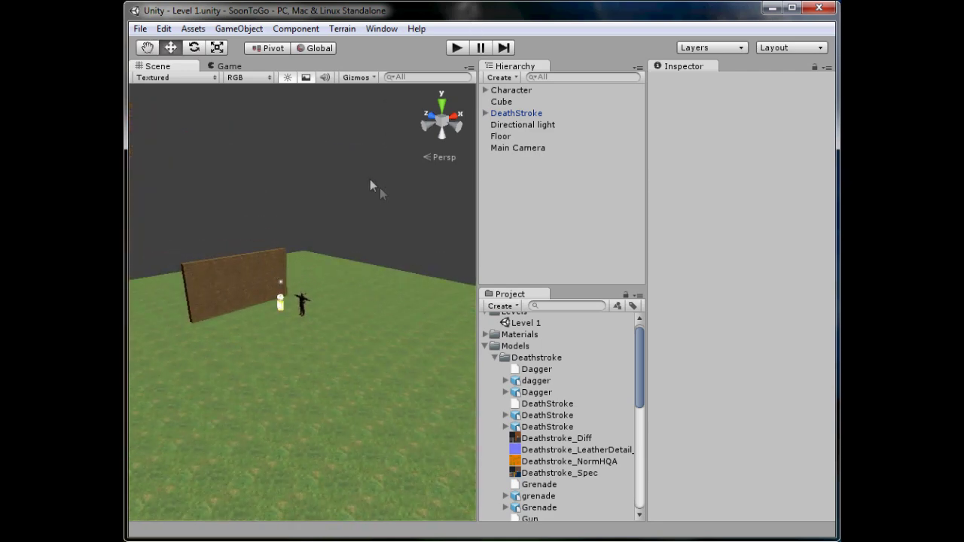